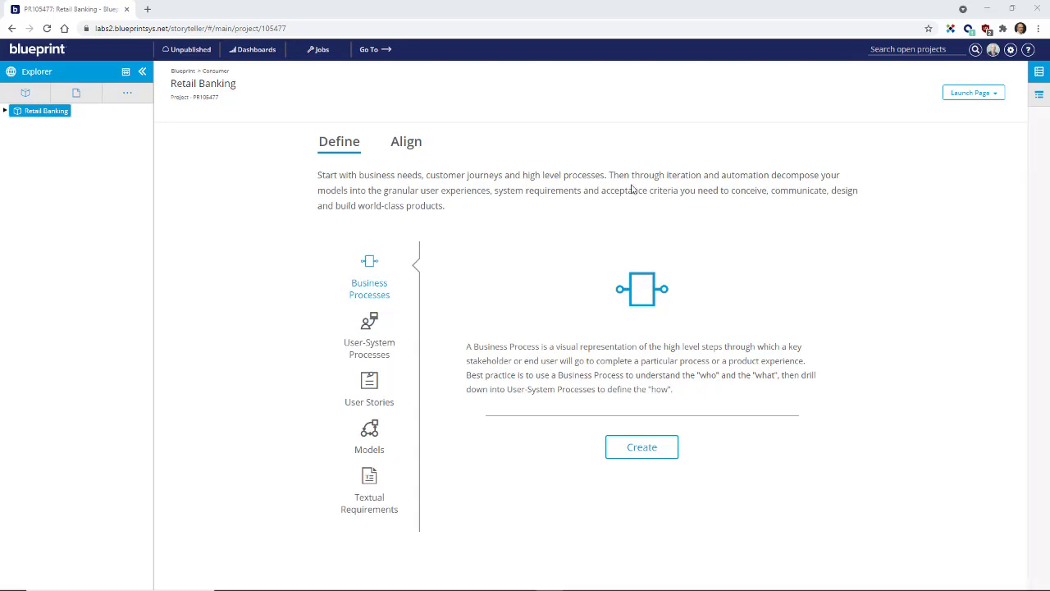
Step: Open the Customer Journey Map in the Retail Banking project and look through its shape libraries, leaving them collapsed
left_click(5, 110)
left_click(71, 124)
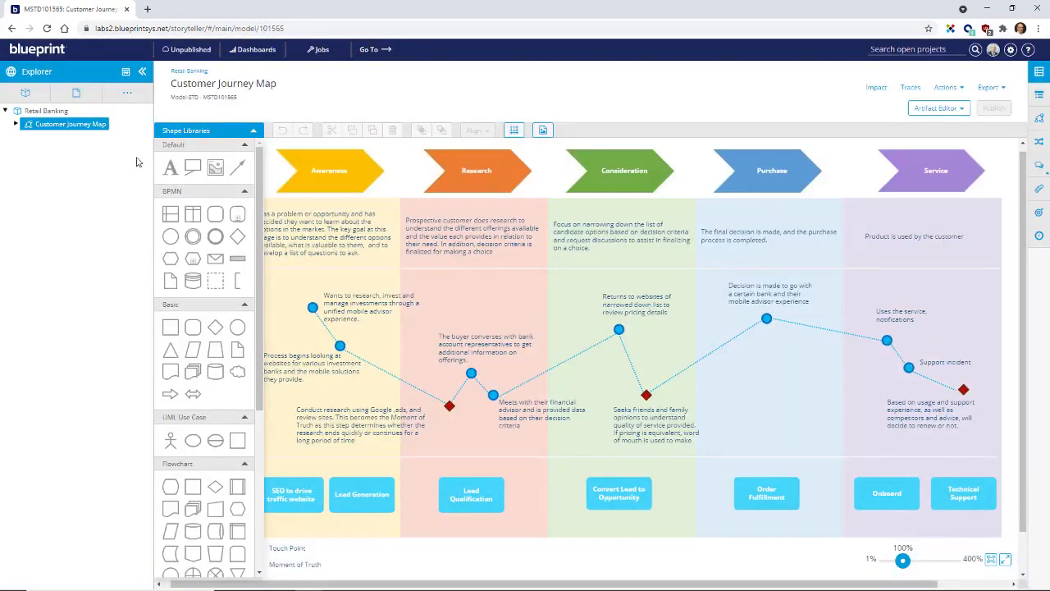
left_click(253, 131)
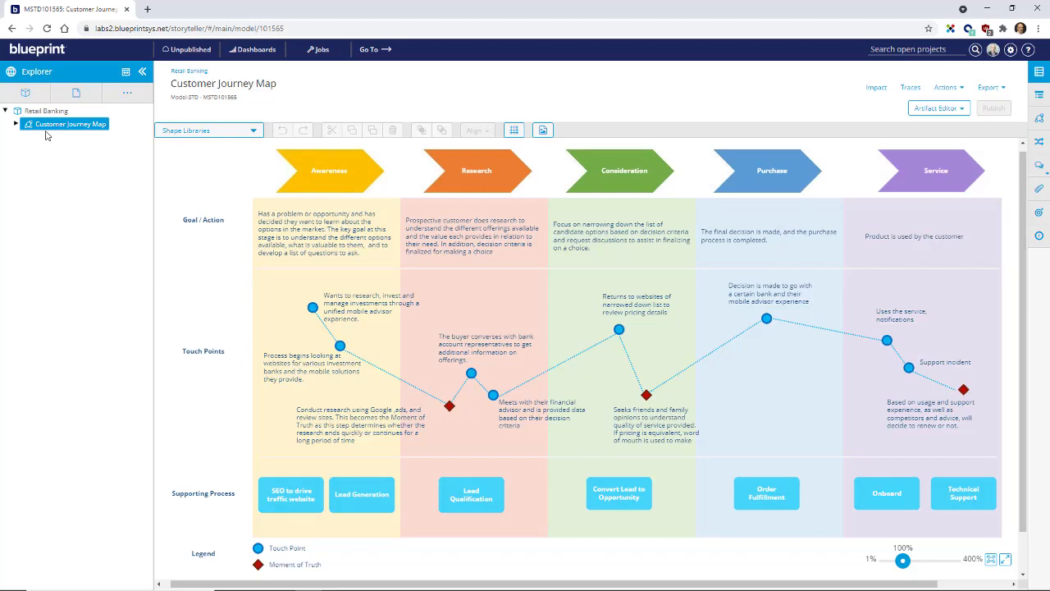
left_click(252, 131)
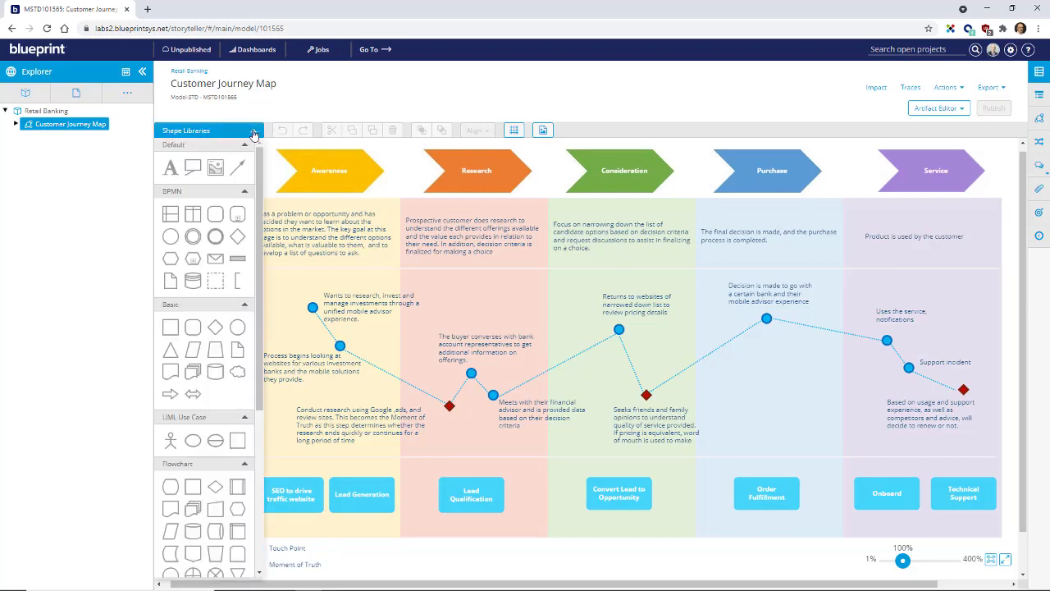
left_click(252, 131)
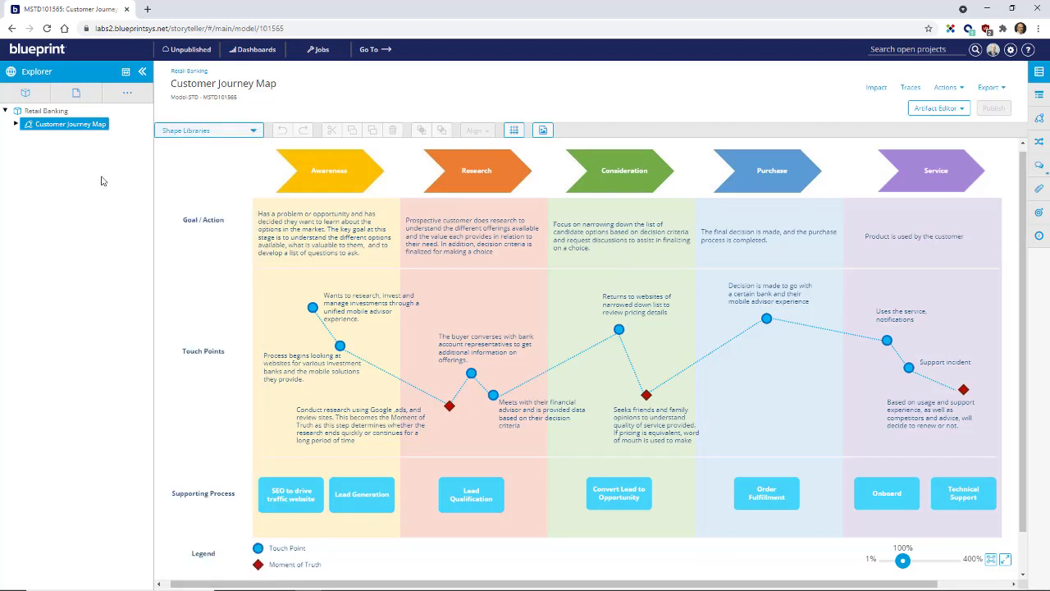
Step: Expand the models under Customer Journey Map and view its discussion thread with replies in a widened panel, closing it when done
left_click(15, 124)
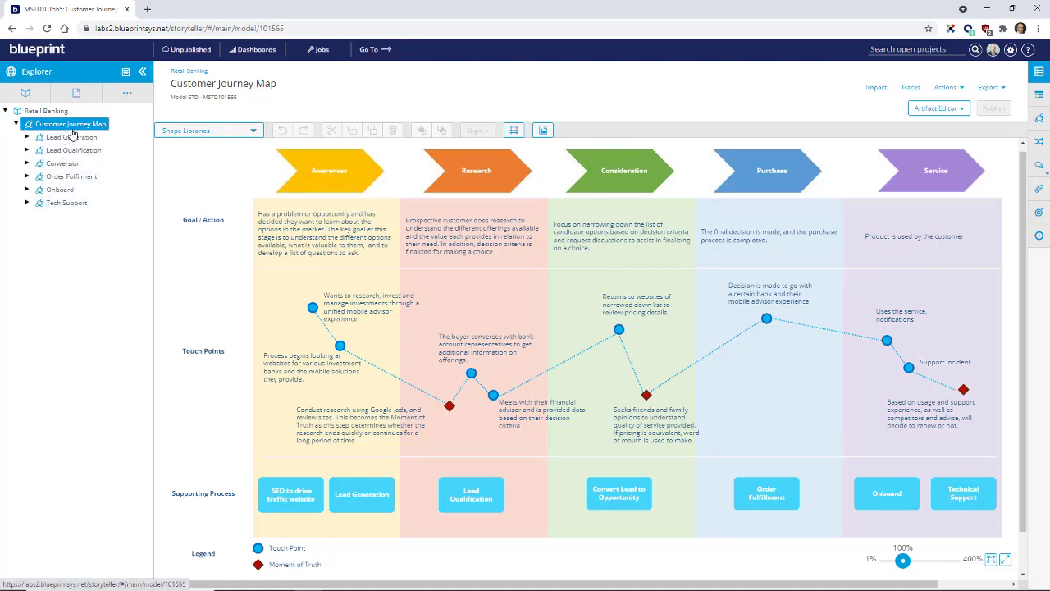
left_click(186, 507)
left_click(1039, 166)
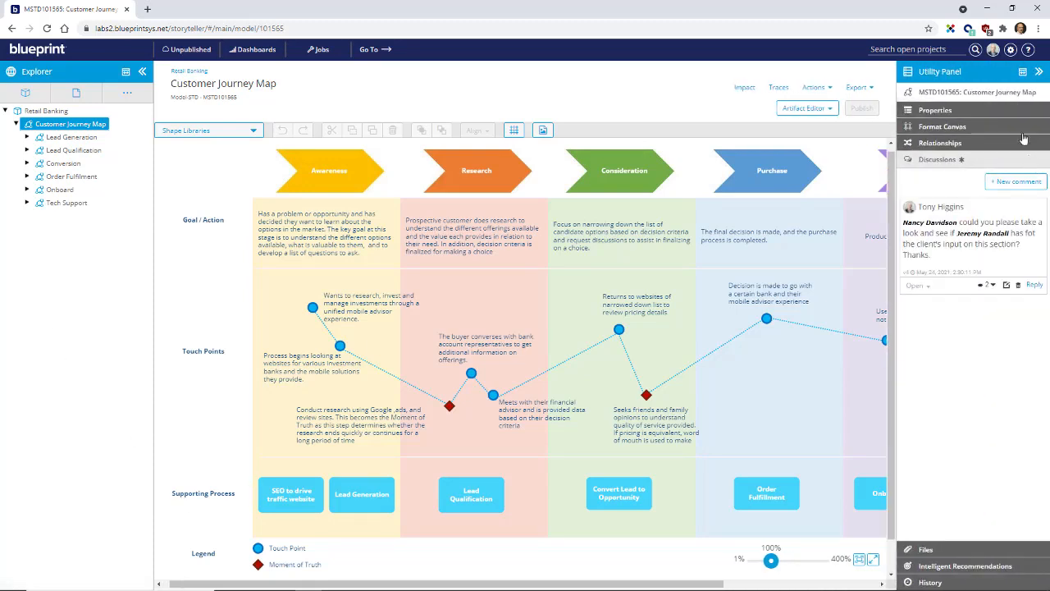
left_click(1023, 74)
left_click(988, 263)
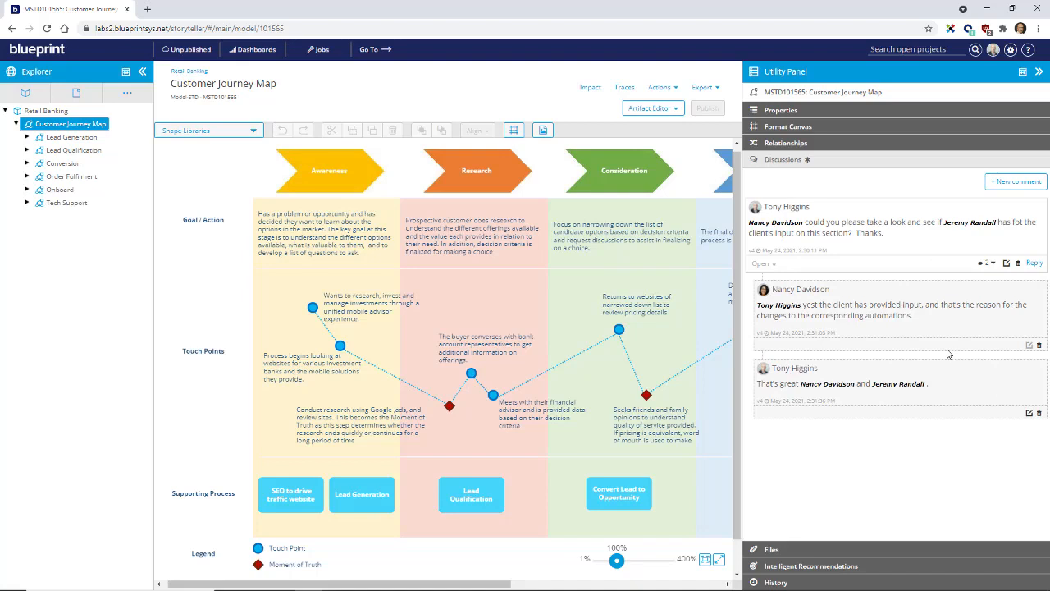
left_click(1039, 71)
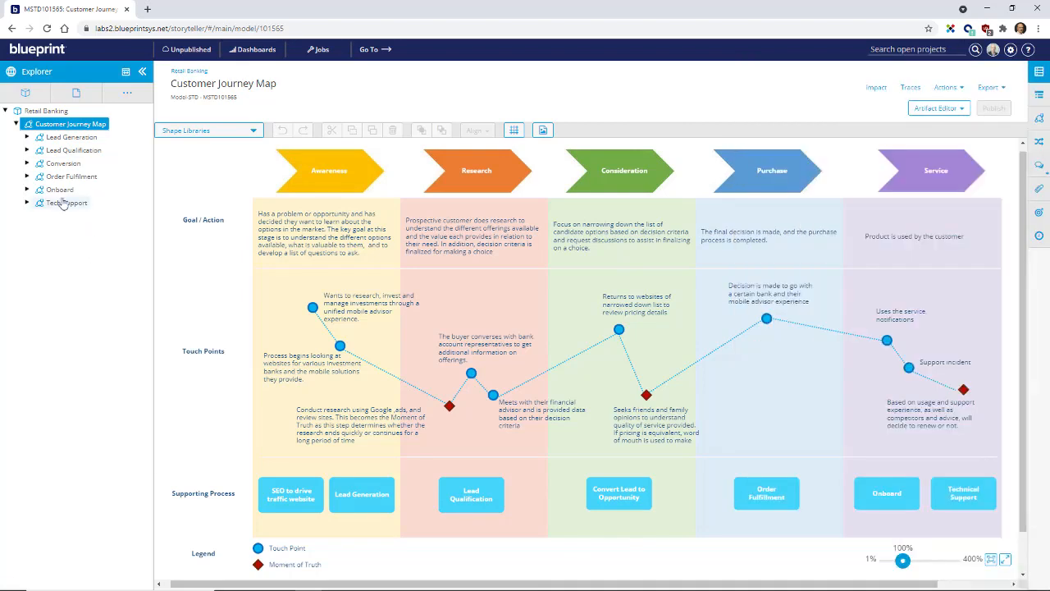
Step: Open the Onboard model under Customer Journey Map and look through its shape libraries
left_click(59, 191)
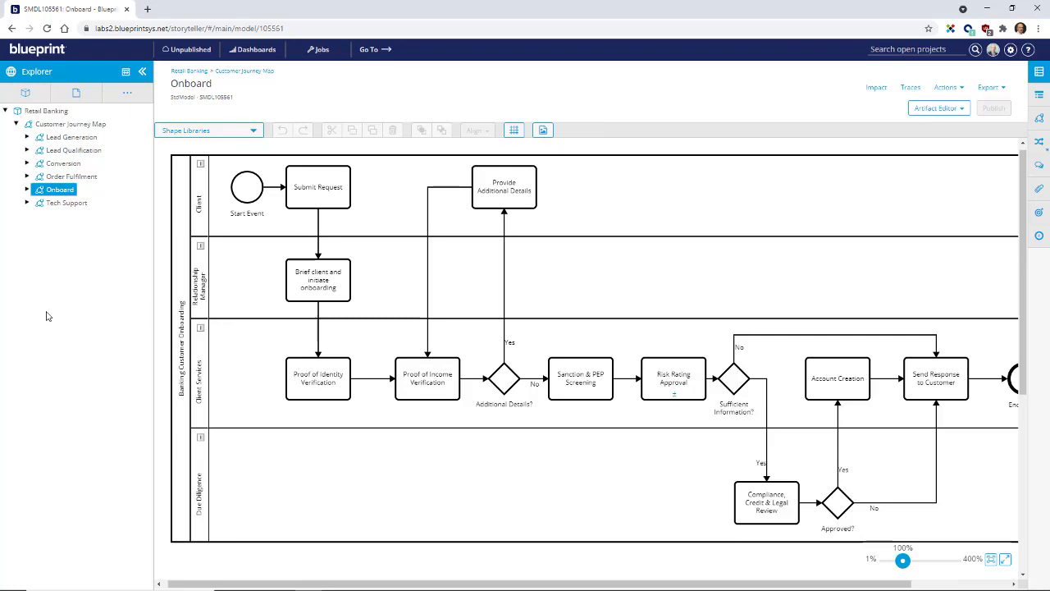
left_click(254, 132)
mouse_move(261, 169)
left_mouse_down()
mouse_move(260, 272)
mouse_move(261, 166)
left_mouse_up()
left_click(254, 132)
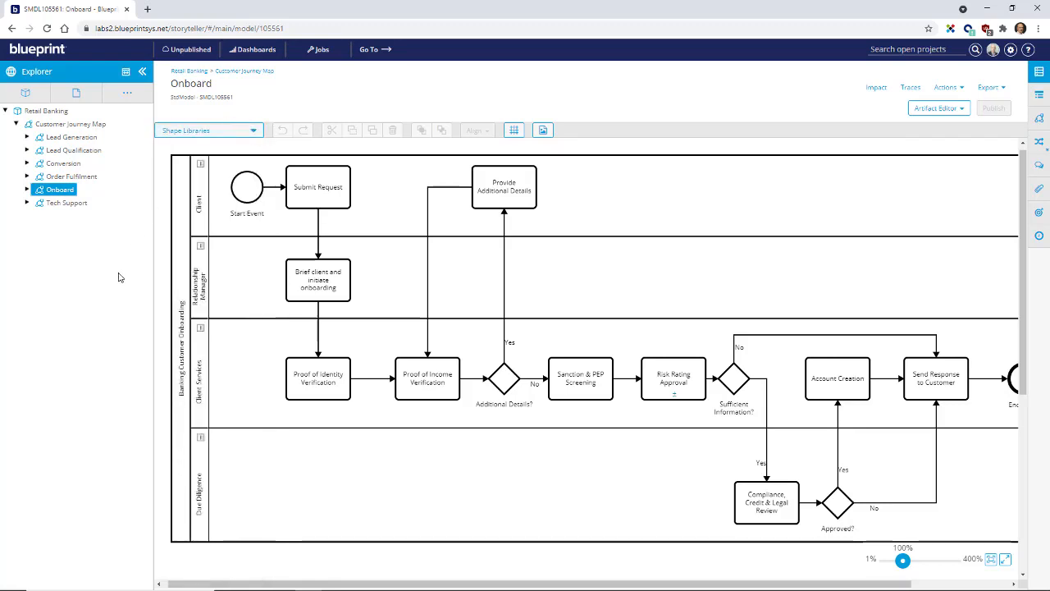
Step: Open the Risk Rating Approval process under Onboard and fit the whole diagram to the page
left_click(27, 189)
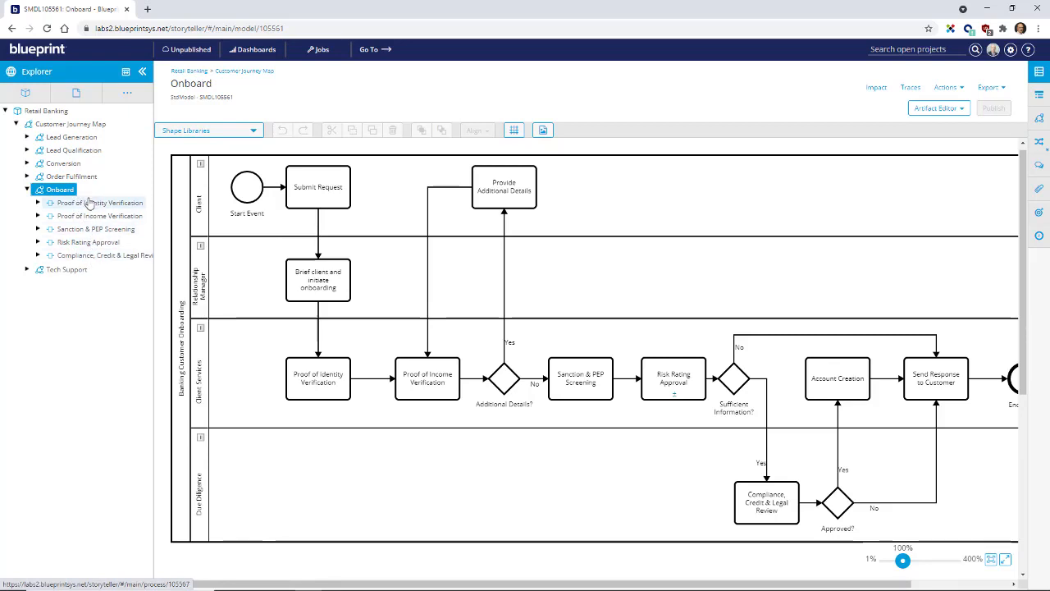
left_click(62, 246)
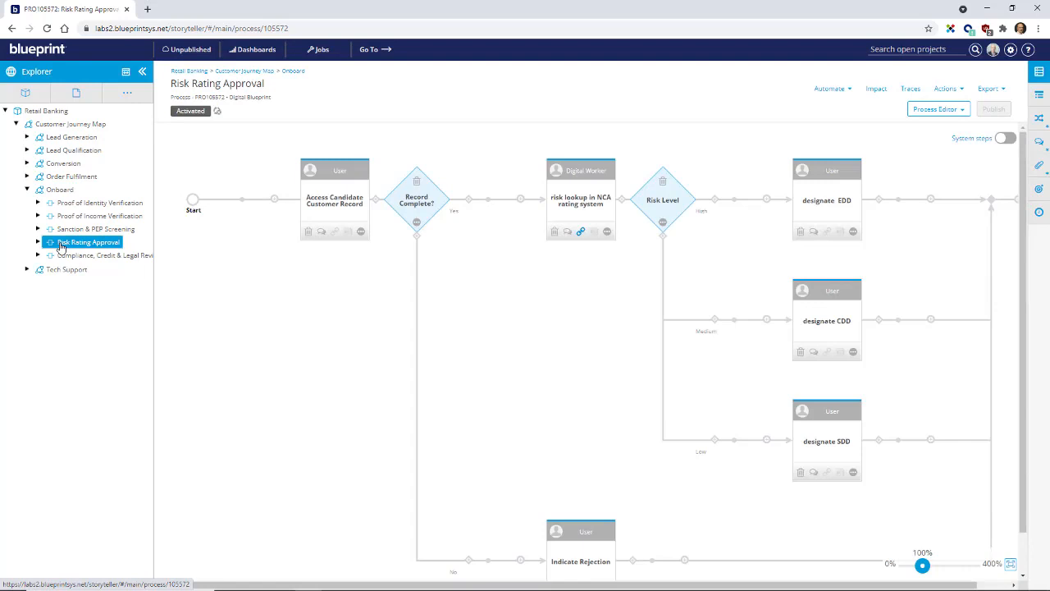
left_click(1012, 566)
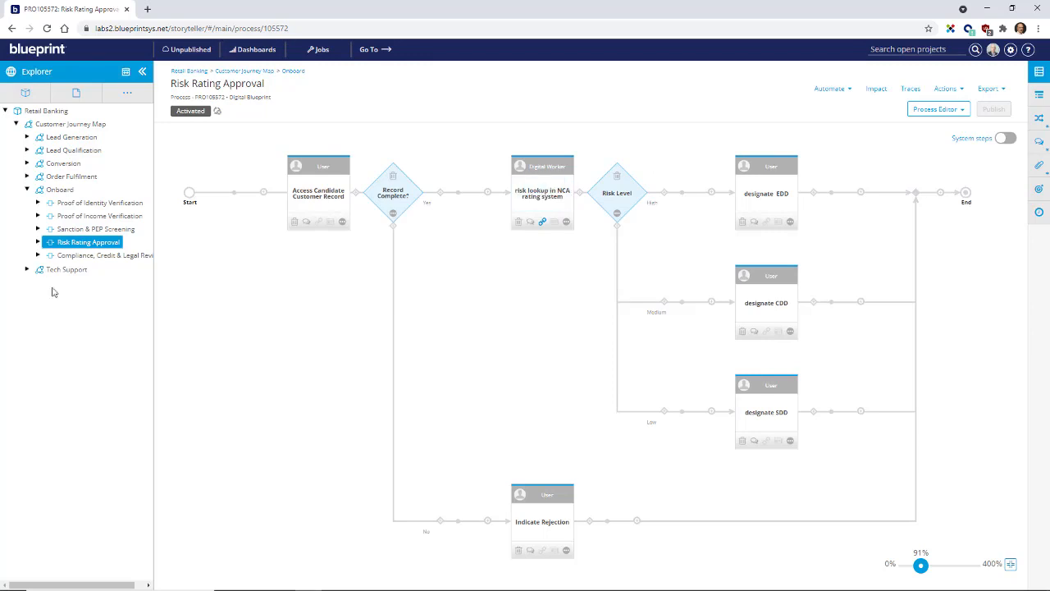
Step: Open the Risk Lookup process under Risk Rating Approval and expand its Risk Rating Approval PDD in a widened project tree
left_click(38, 242)
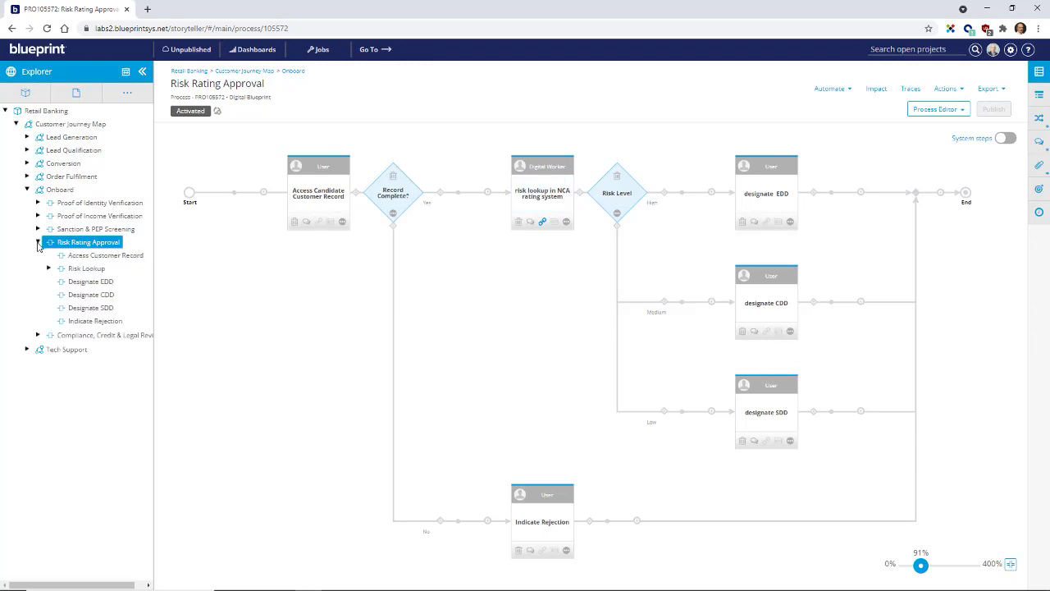
left_click(75, 269)
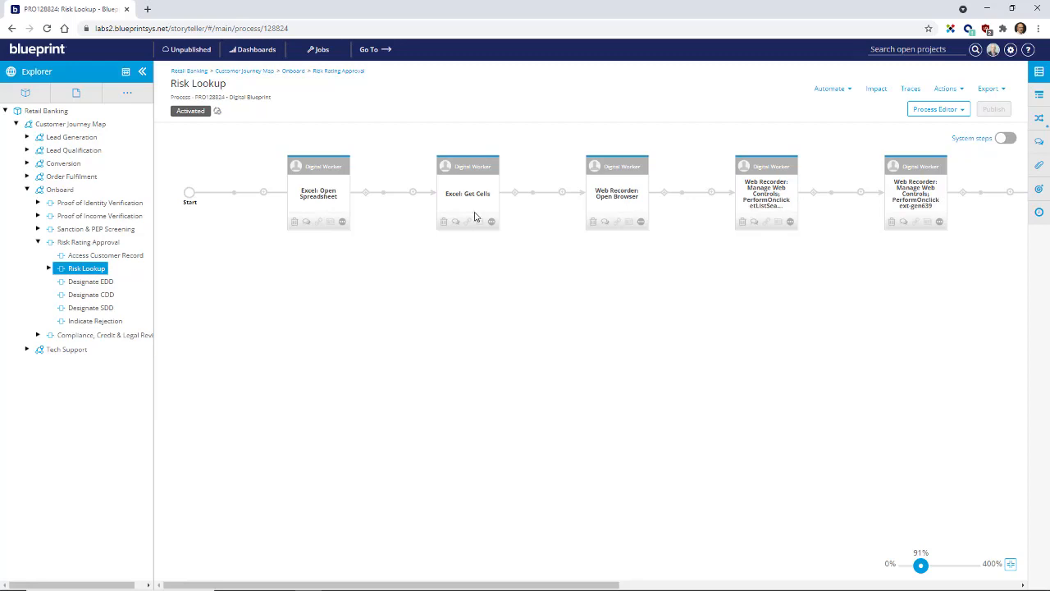
left_click(49, 269)
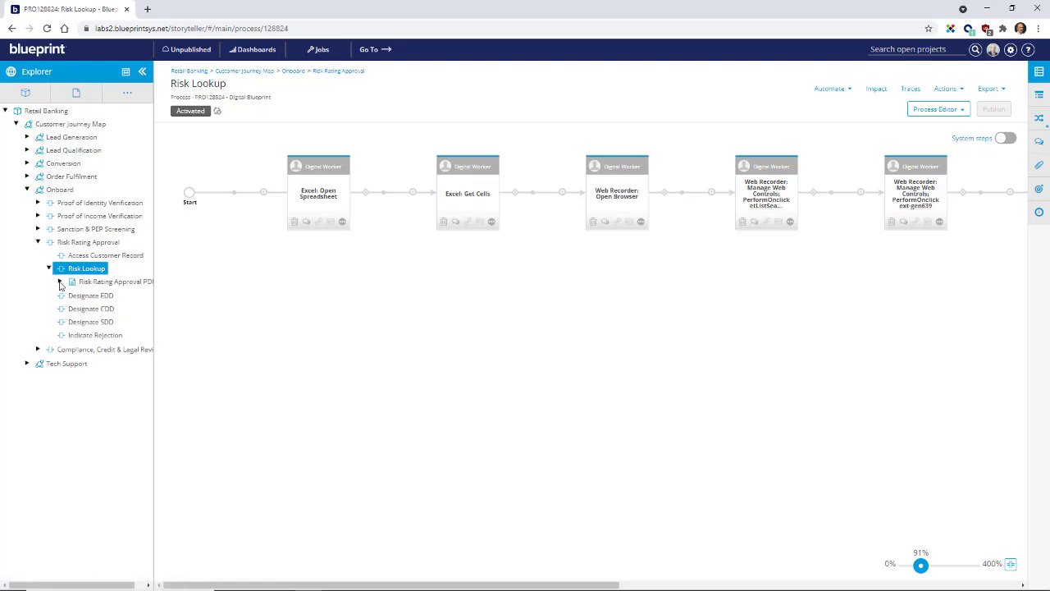
left_click(59, 283)
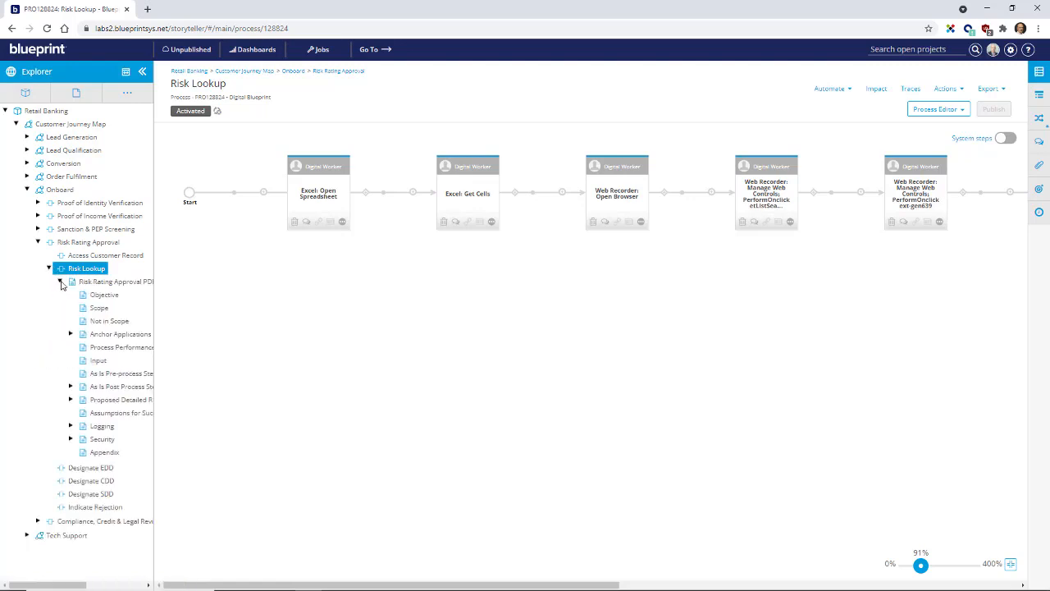
left_click(126, 72)
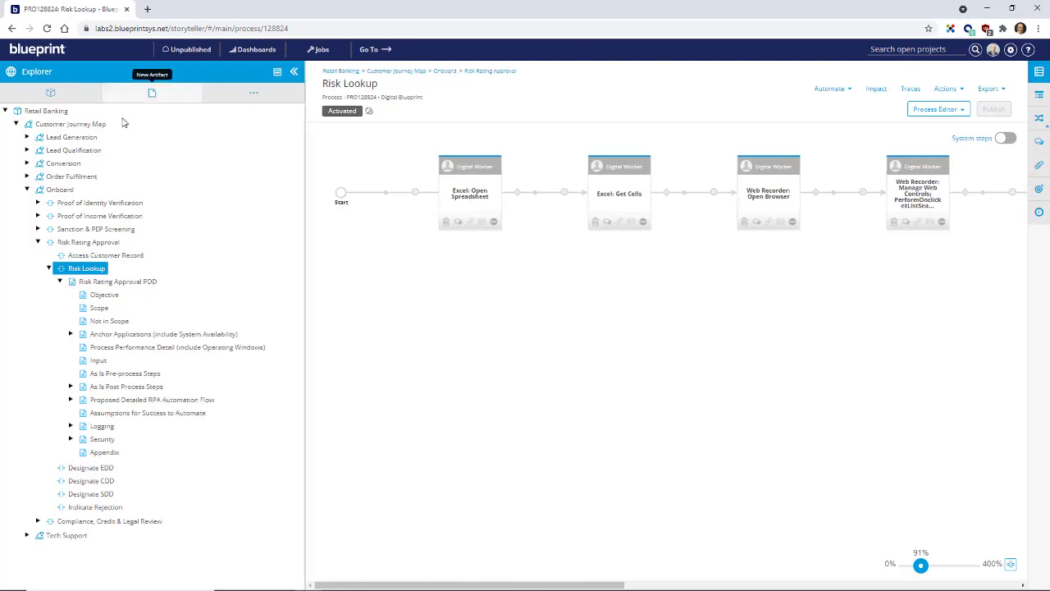
Step: Expand the PDD's Anchor Applications, Proposed Detailed RPA Automation Flow and Logging sections, and view Management Reporting with its additional properties collapsed
left_click(71, 334)
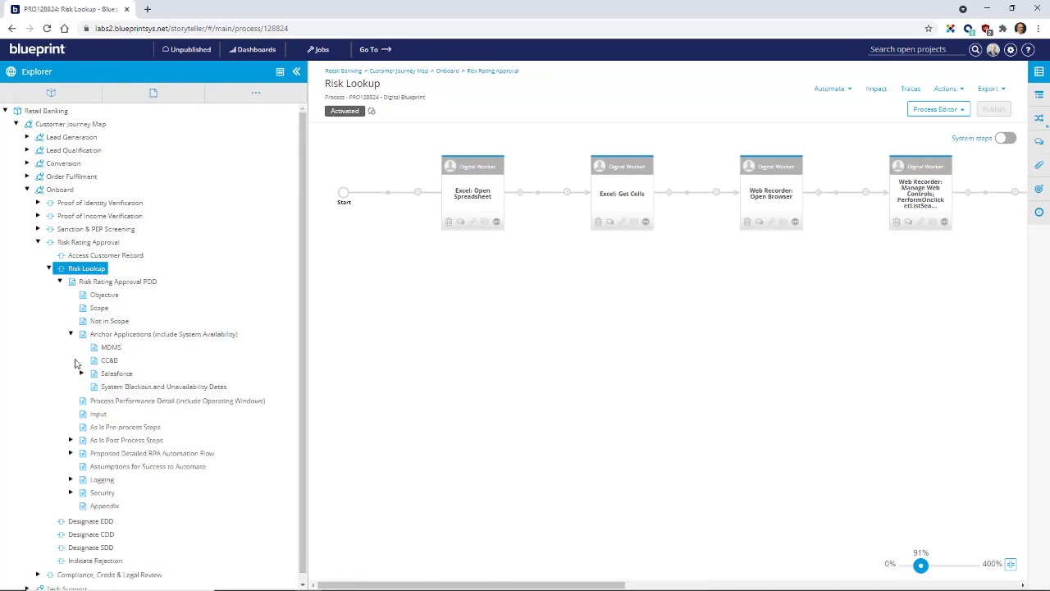
left_click(70, 453)
left_click(70, 559)
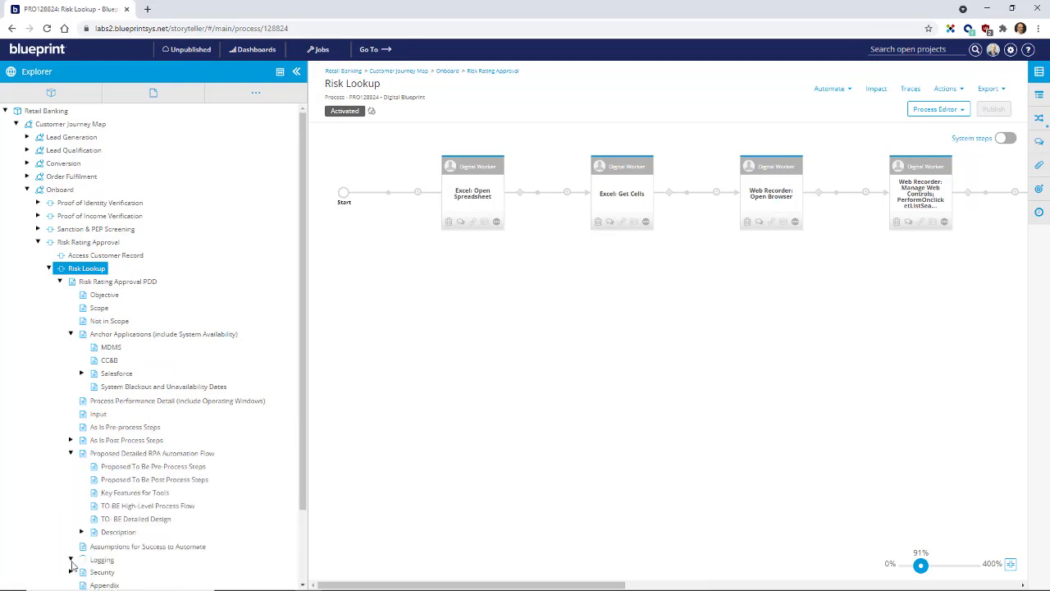
left_click(118, 573)
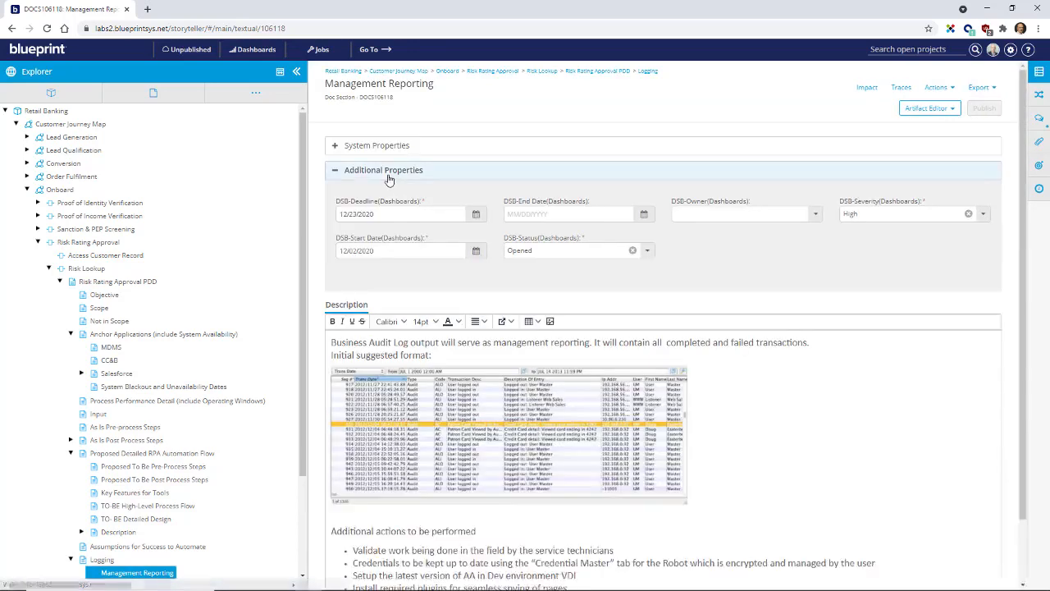
left_click(336, 171)
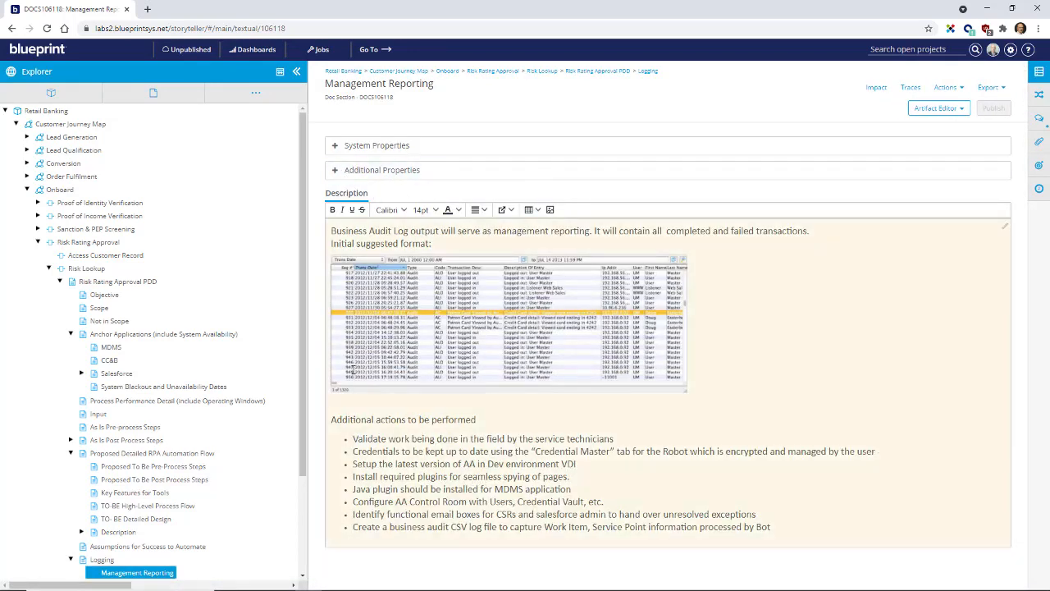
Step: Collapse the Risk Rating Approval PDD and return to the Risk Lookup process
left_click(60, 281)
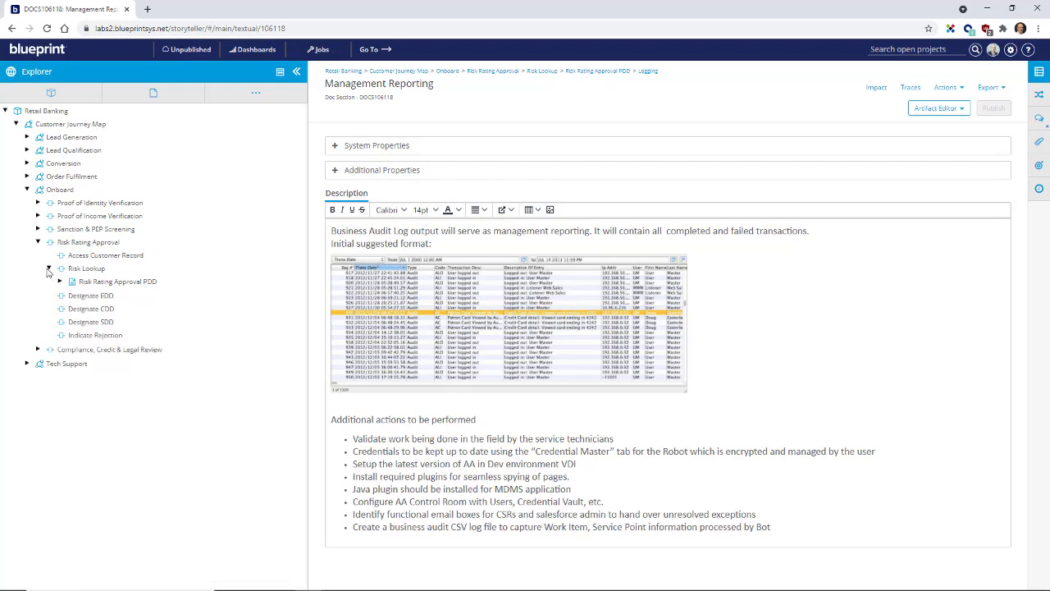
left_click(82, 268)
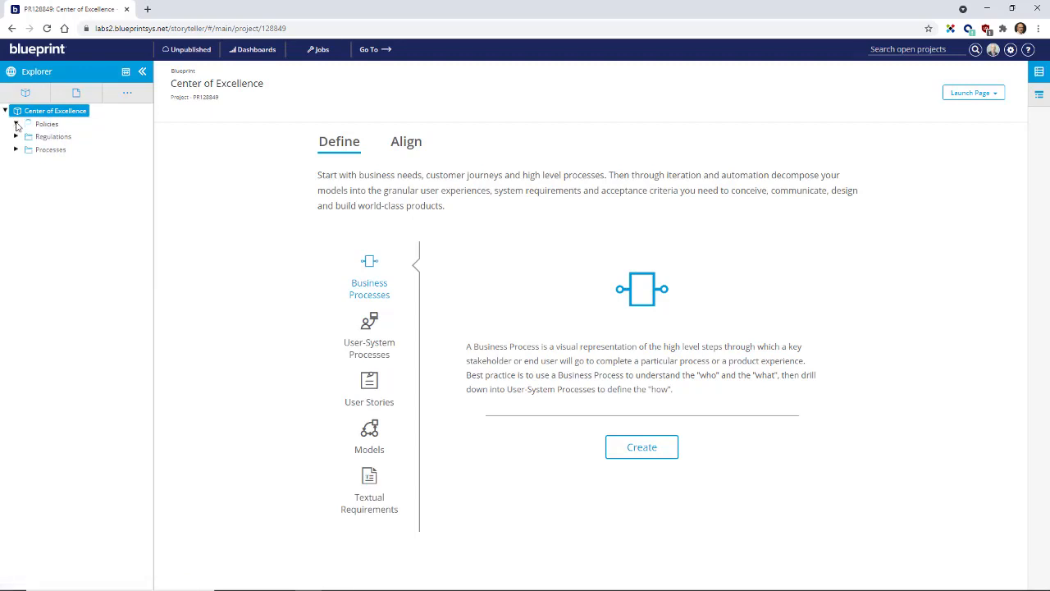
Step: Browse the Policies and Regulations folders of the Center of Excellence project and expand Forecasting under Processes
left_click(16, 124)
left_click(17, 124)
left_click(16, 137)
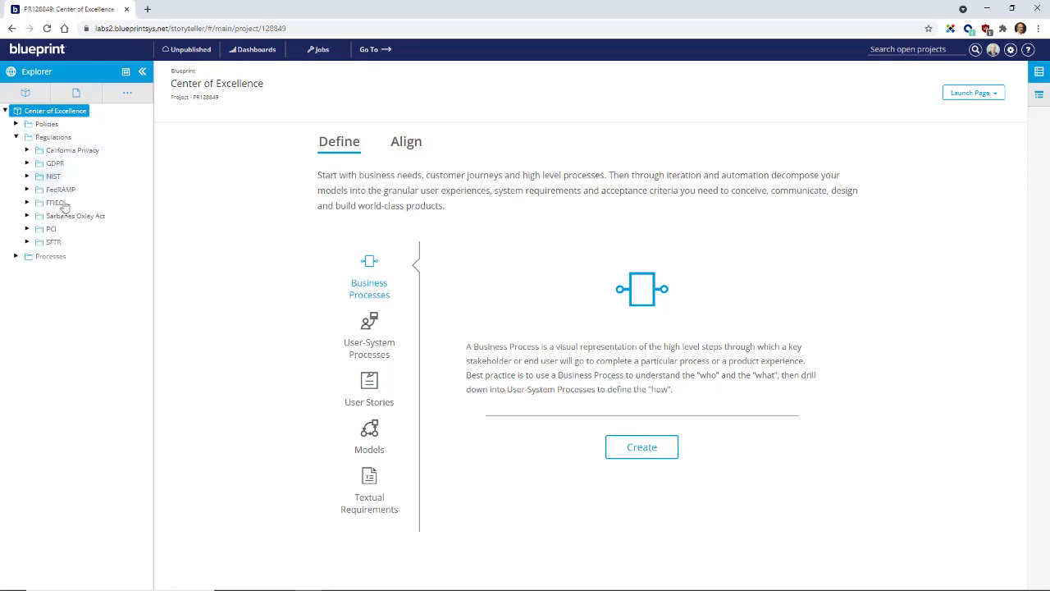
left_click(16, 137)
left_click(17, 150)
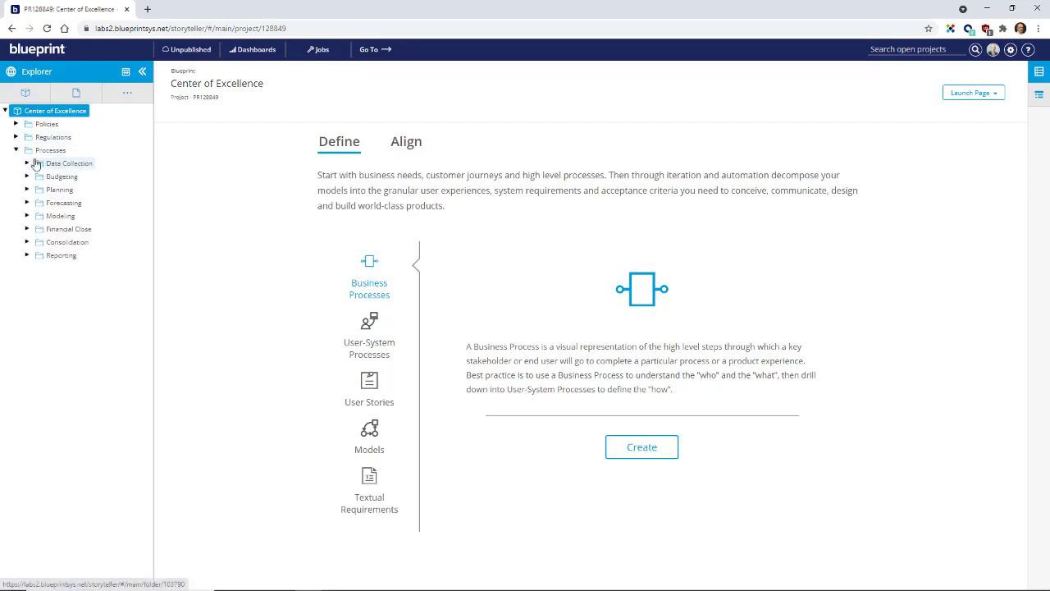
left_click(27, 203)
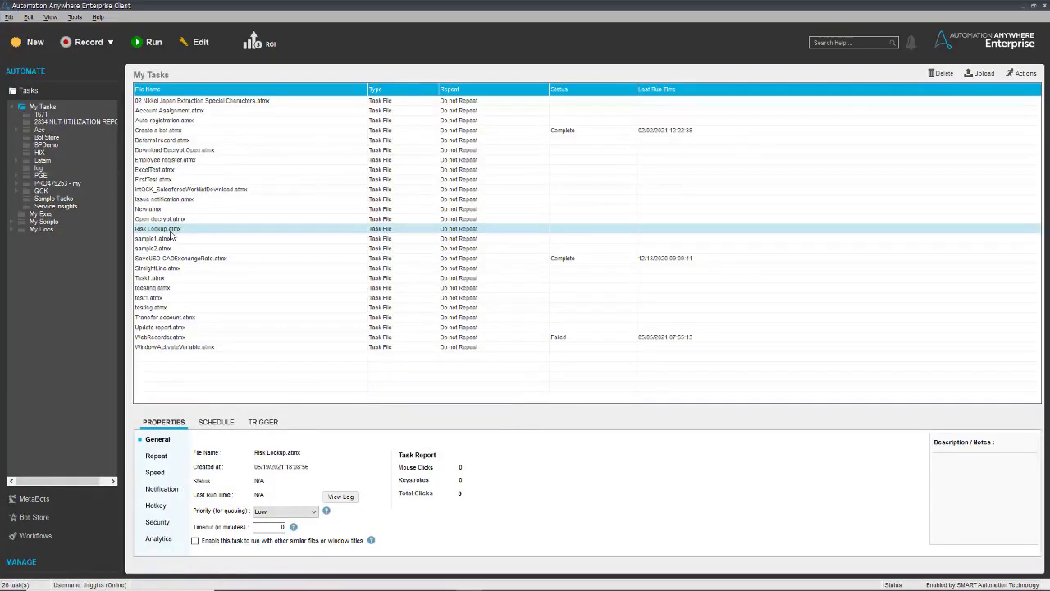
Step: Switch to Automation Anywhere Enterprise Client and open the Risk Lookup.atmx task for editing
right_click(172, 233)
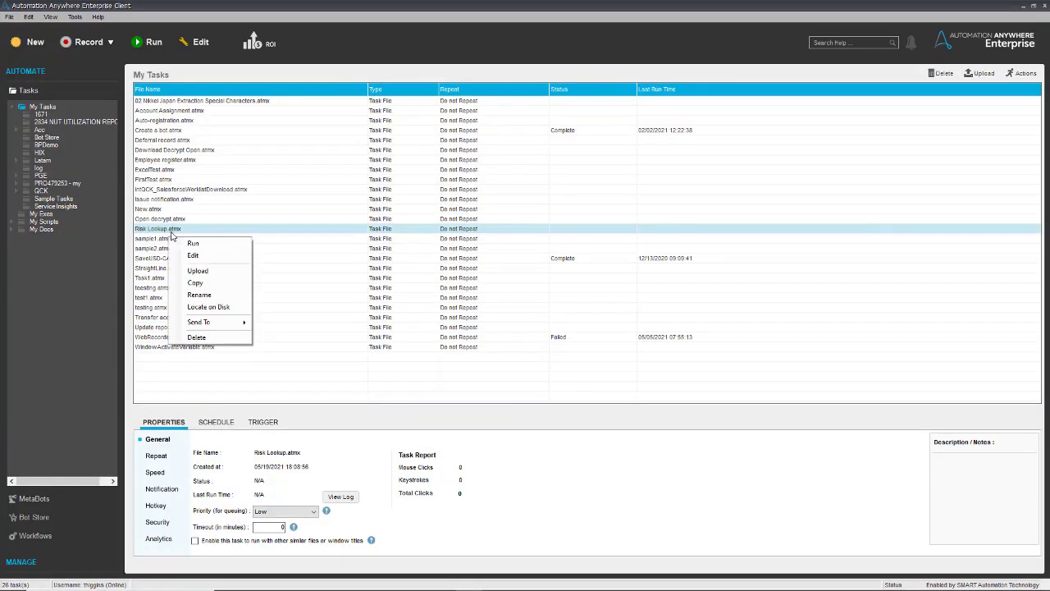
left_click(194, 255)
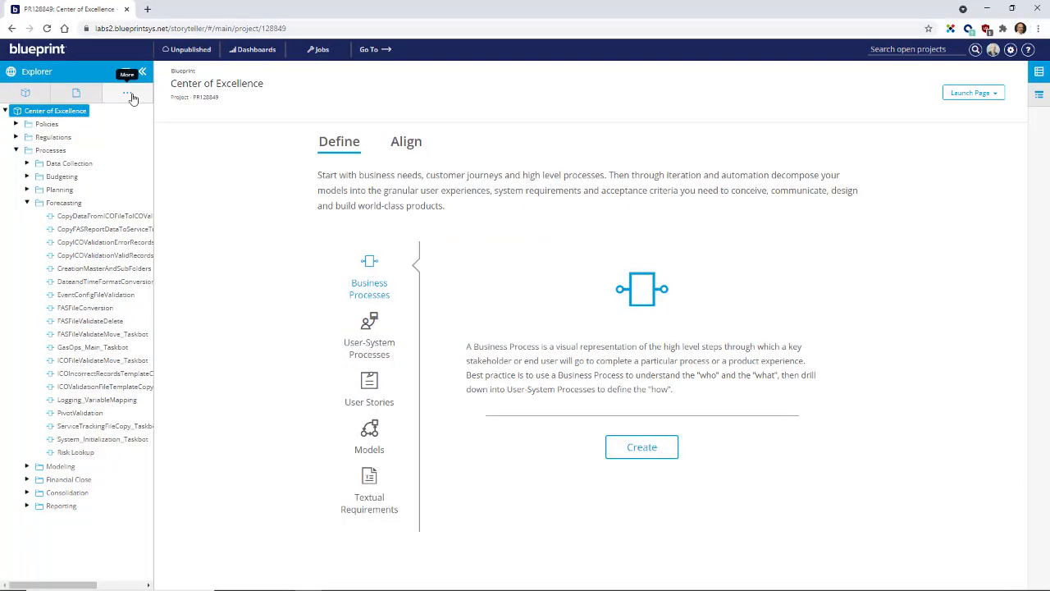
Step: Switch back to Blueprint and show the import from AA Enterprise v11 for the Center of Excellence project
left_click(127, 93)
mouse_move(140, 110)
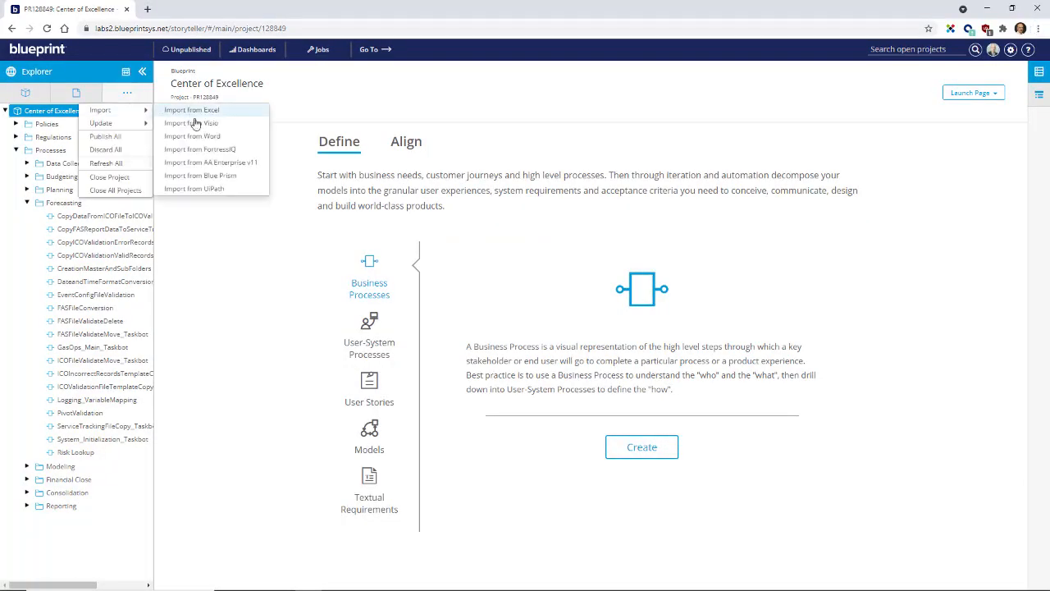
left_click(236, 164)
left_click(522, 410)
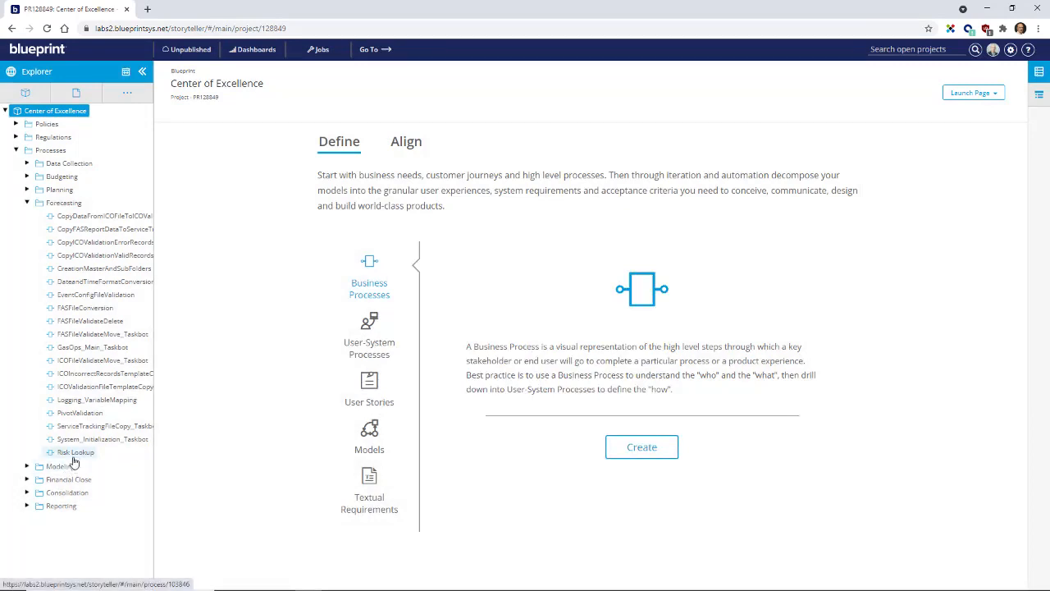
Step: Open the Quality dashboard and scope it to the Processes folder of the Center of Excellence project
left_click(257, 53)
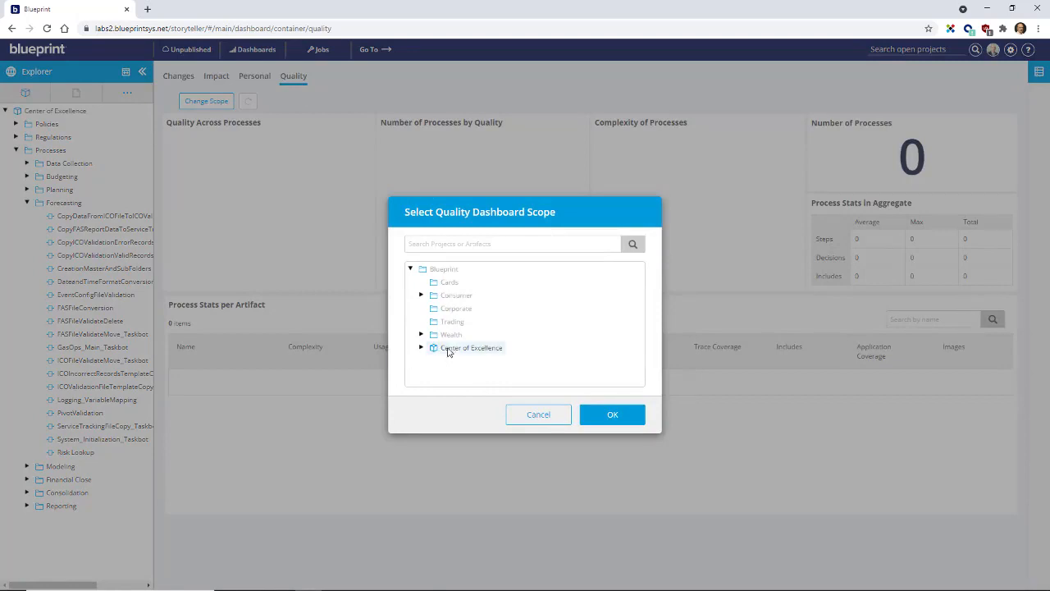
left_click(421, 348)
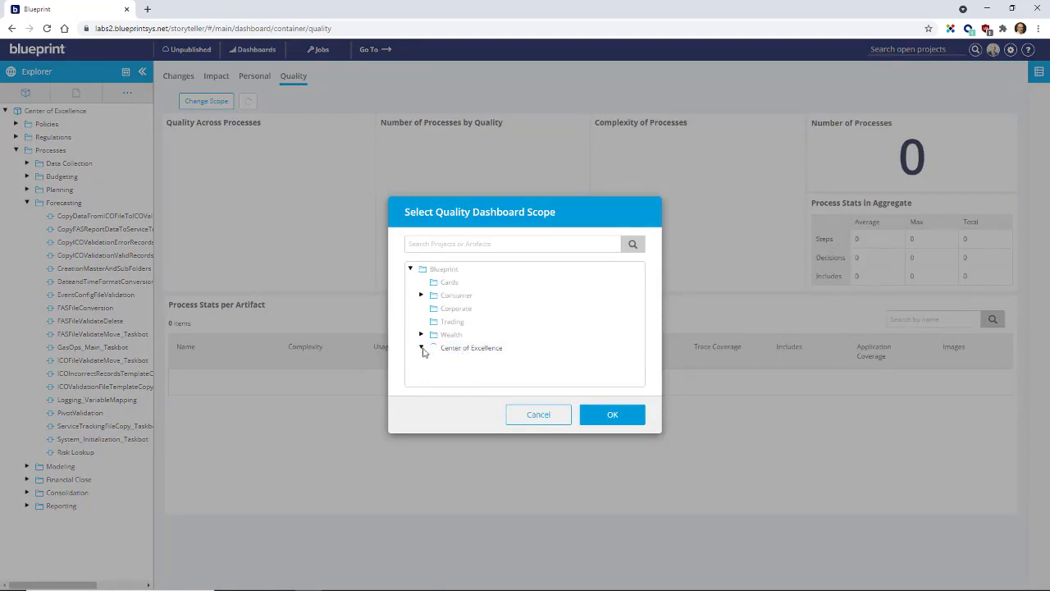
left_click(482, 361)
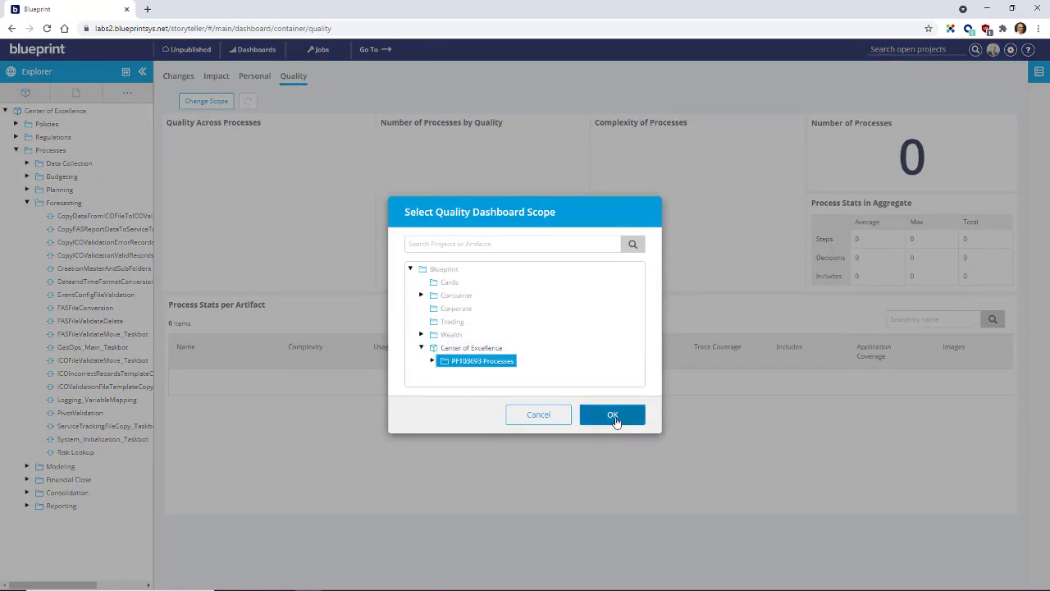
left_click(613, 416)
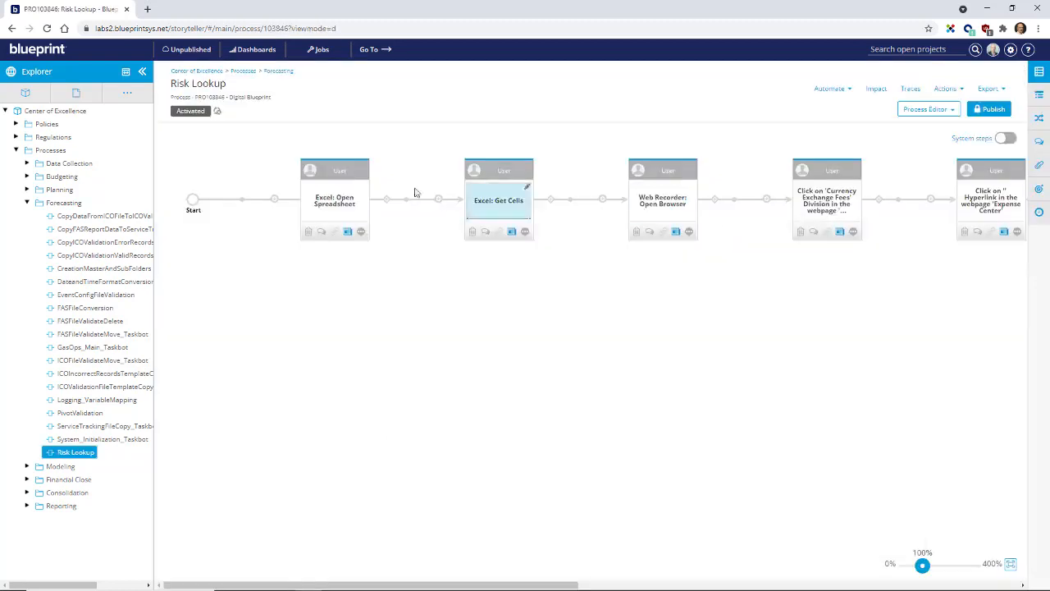
Step: Show the system steps of the Risk Lookup process and start its walkthrough from the "displaying fees" step
left_click(142, 71)
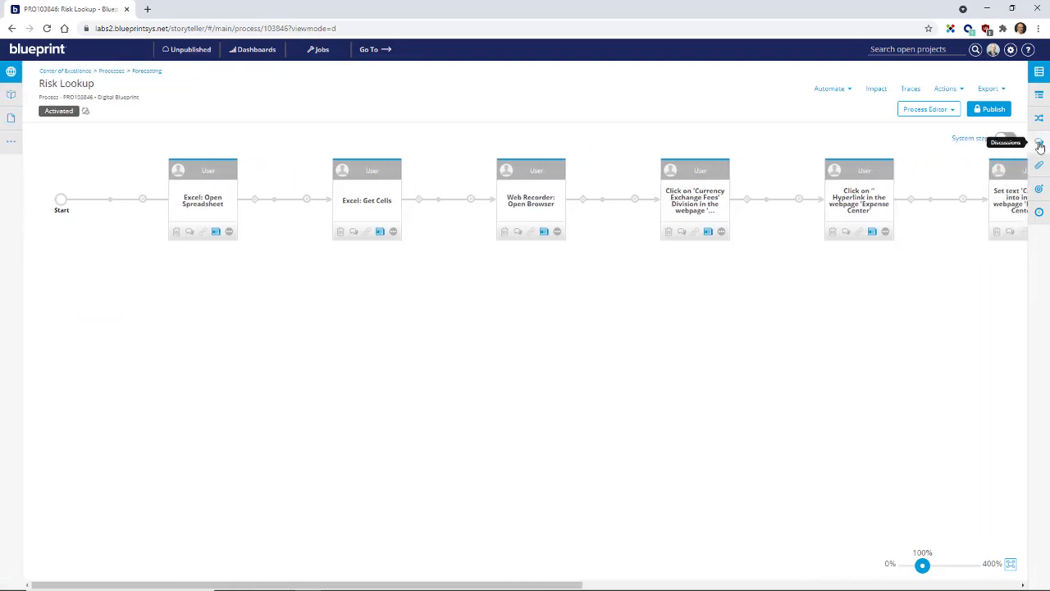
left_click(1005, 138)
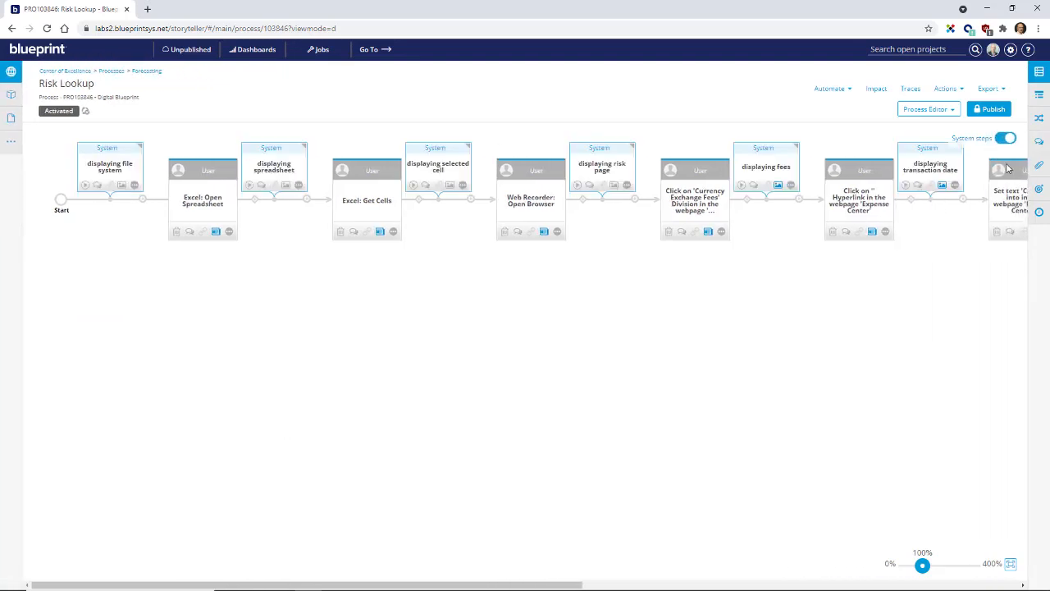
left_click(773, 157)
left_click(913, 110)
left_click(923, 151)
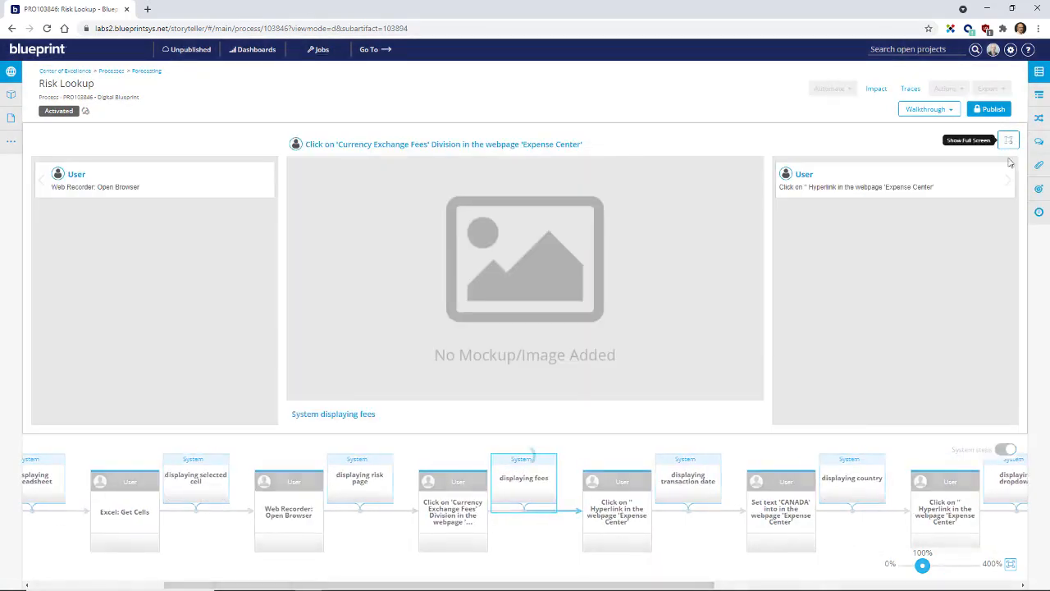
left_click(1008, 141)
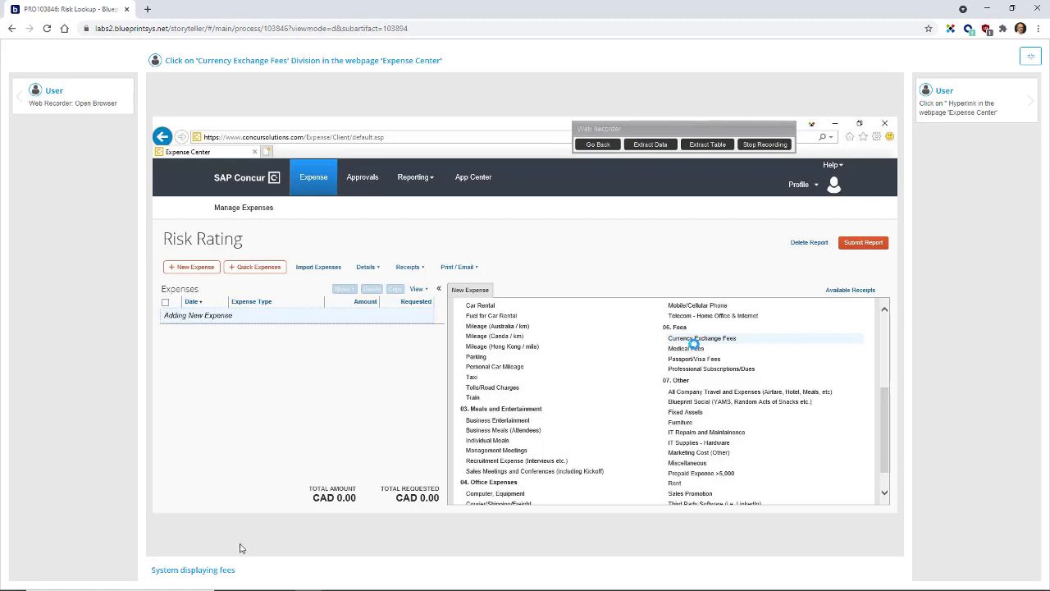
Step: Advance the walkthrough from the Currency Exchange Fees step to the country dropdown step and return to the process diagram
left_click(981, 115)
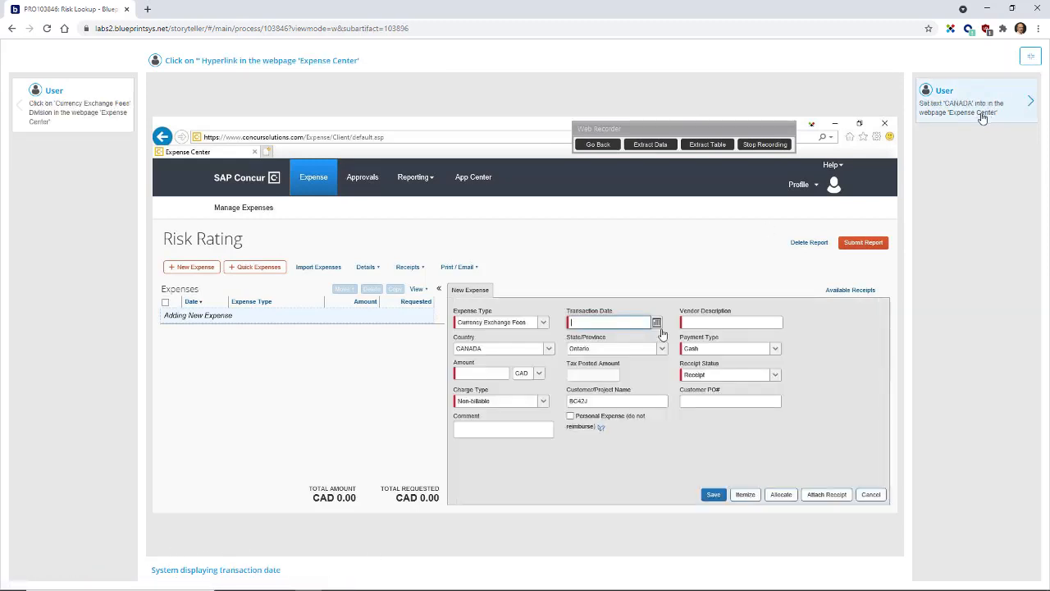
left_click(988, 118)
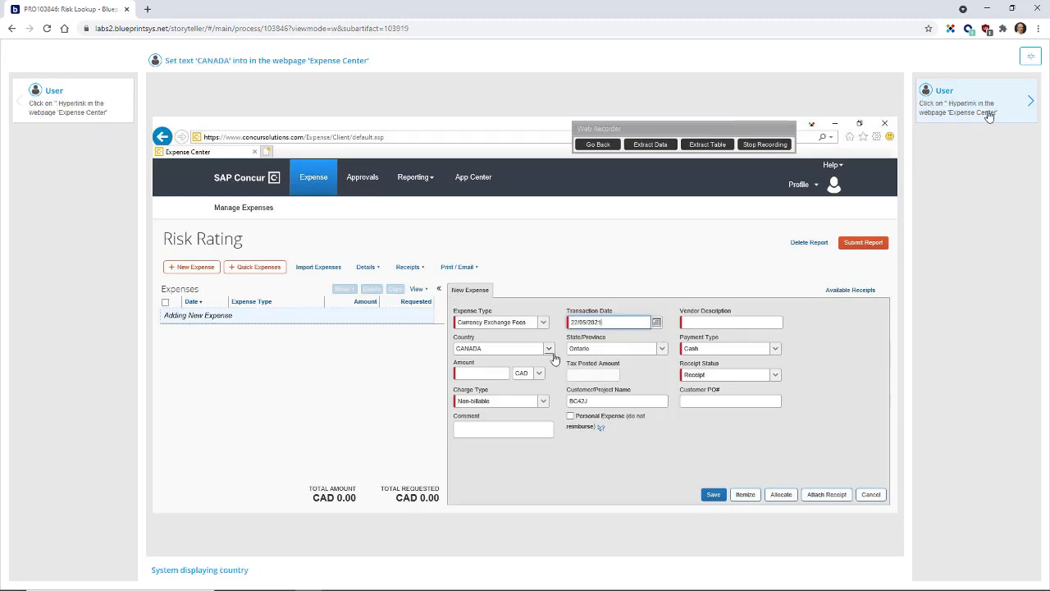
left_click(989, 115)
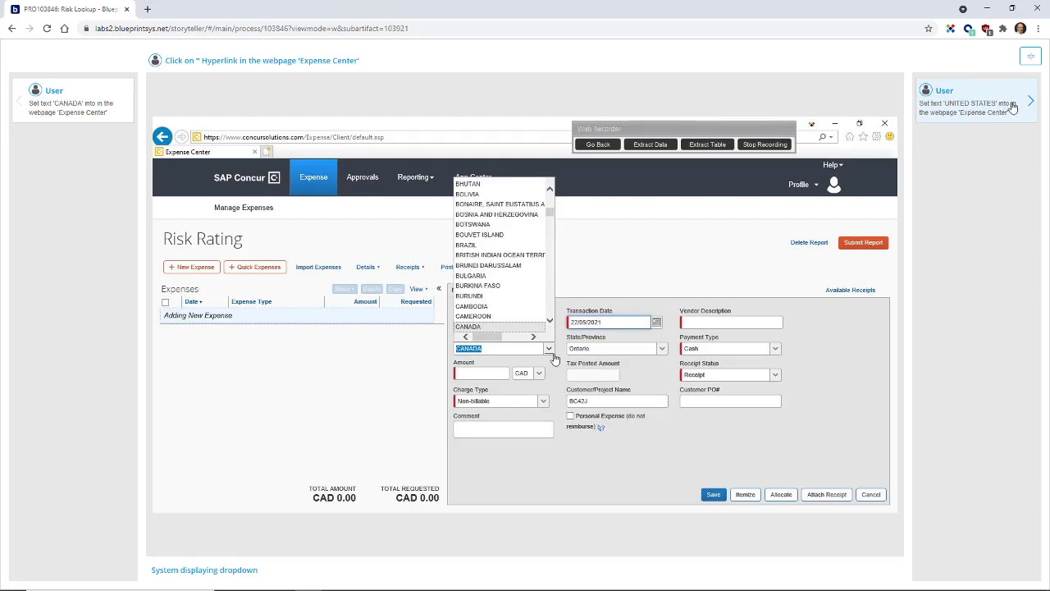
left_click(1031, 58)
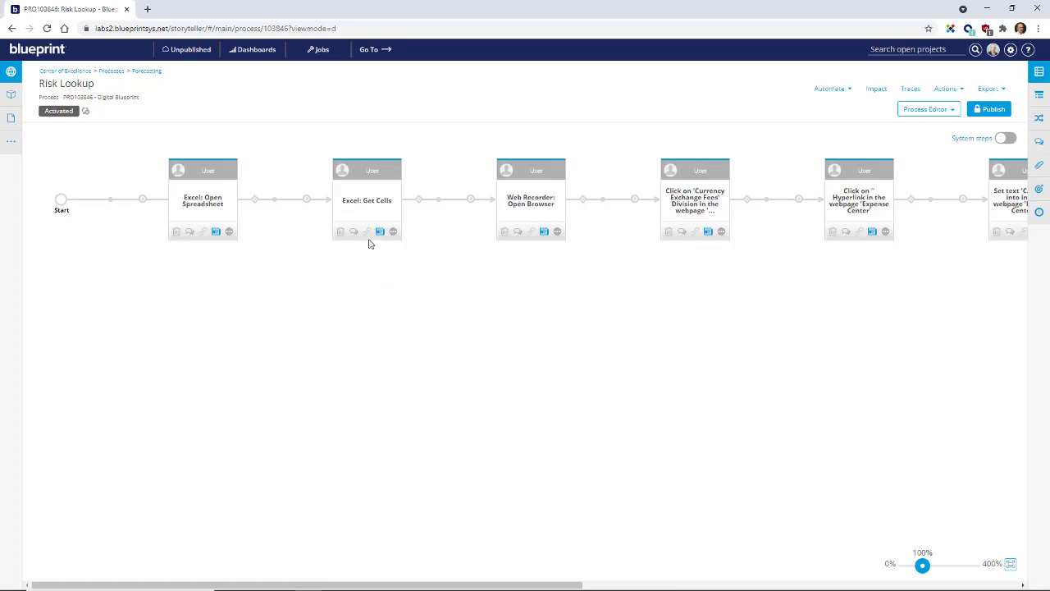
Step: Examine the parameters of the Excel: Open Spreadsheet, Excel: Get Cells and Web Recorder: Open Browser steps
left_click(205, 174)
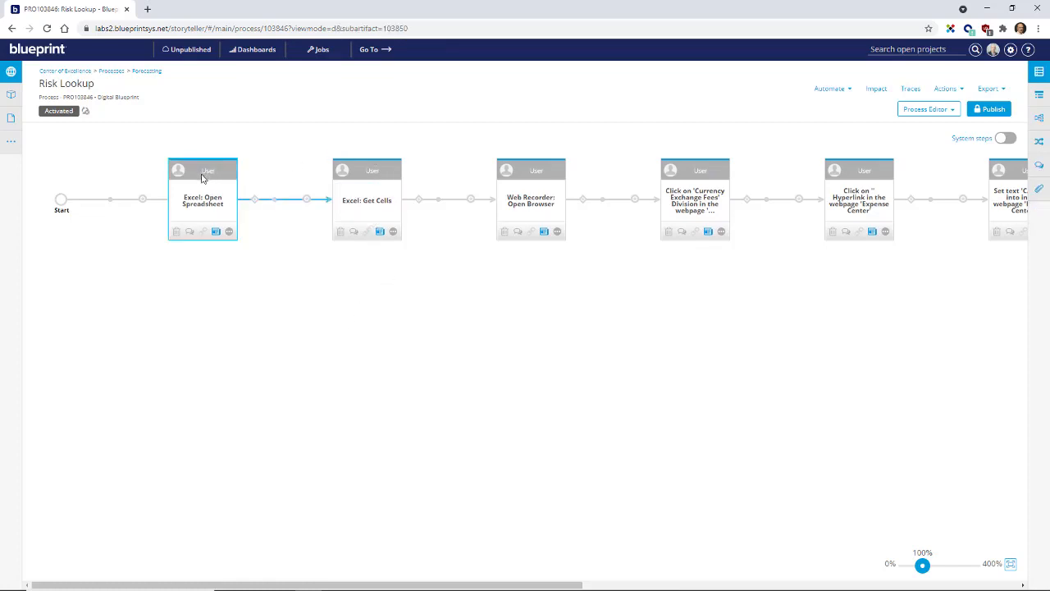
left_click(1038, 105)
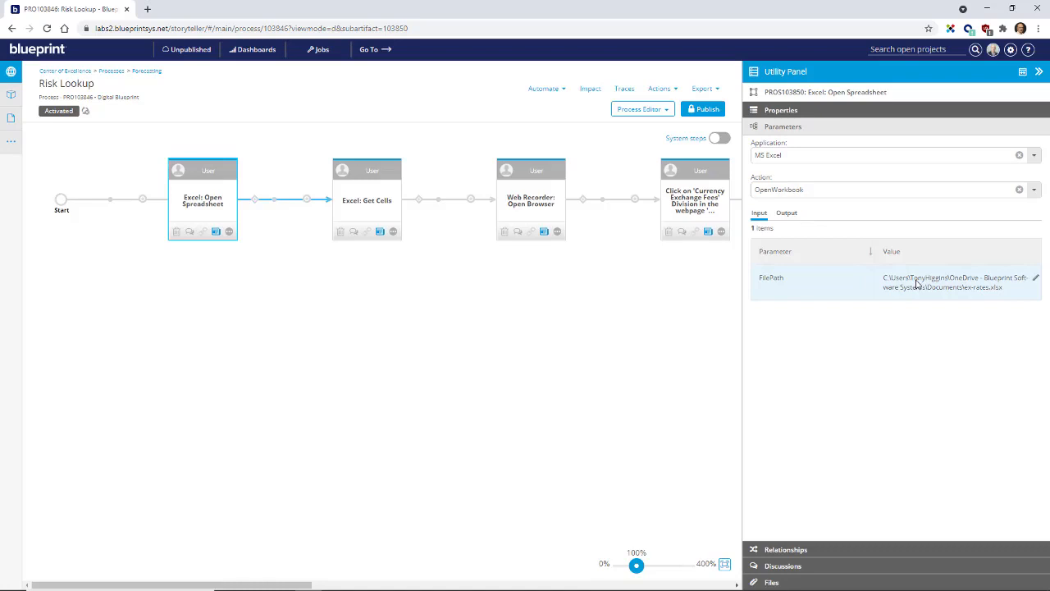
left_click(371, 183)
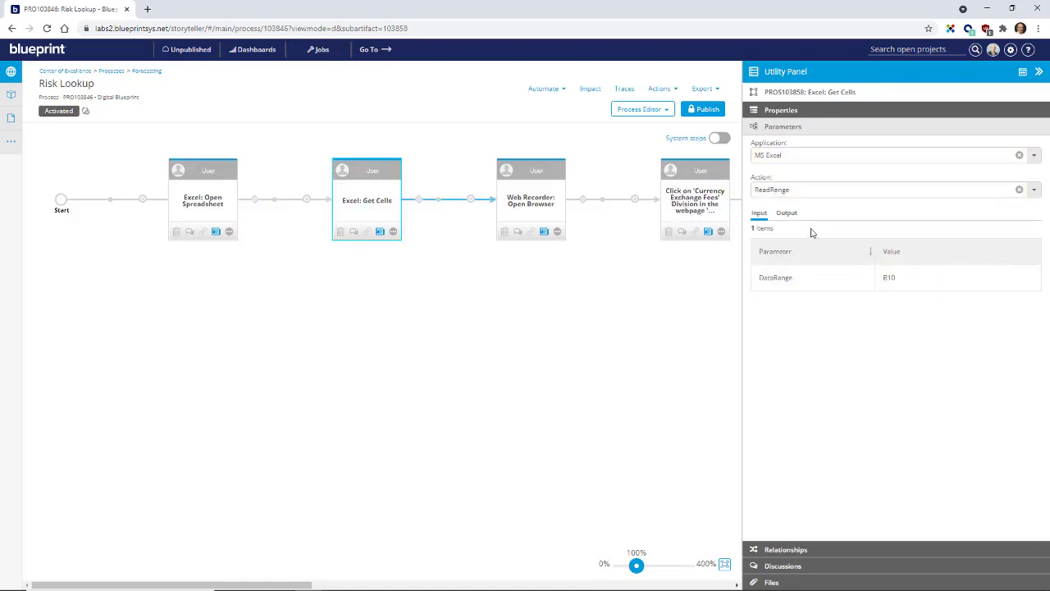
left_click(518, 177)
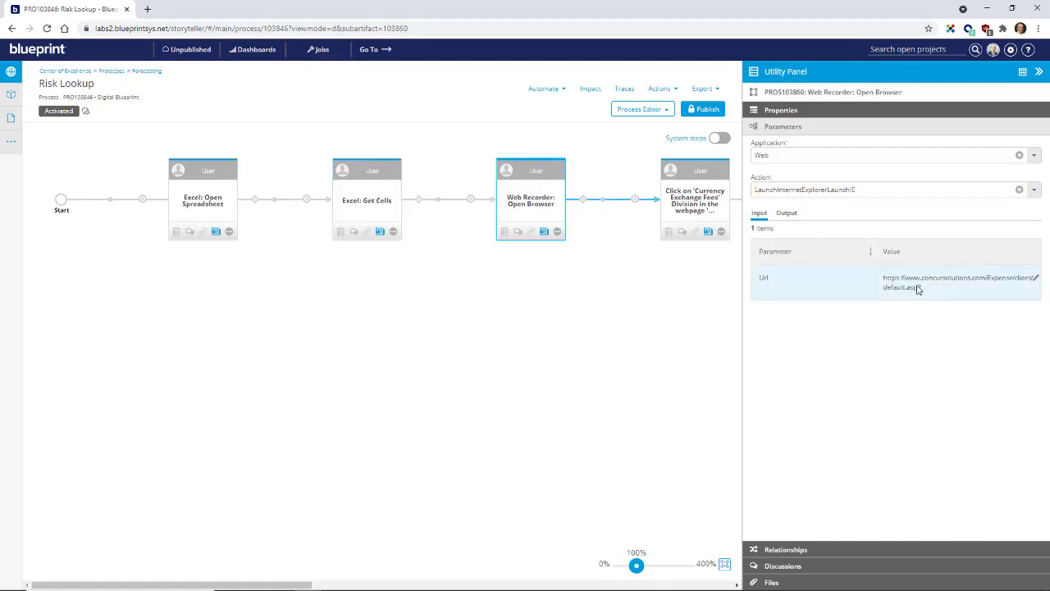
Step: Insert a user action named "delete cell" between Excel: Open Spreadsheet and Excel: Get Cells and publish the process
left_click(307, 203)
left_click(307, 163)
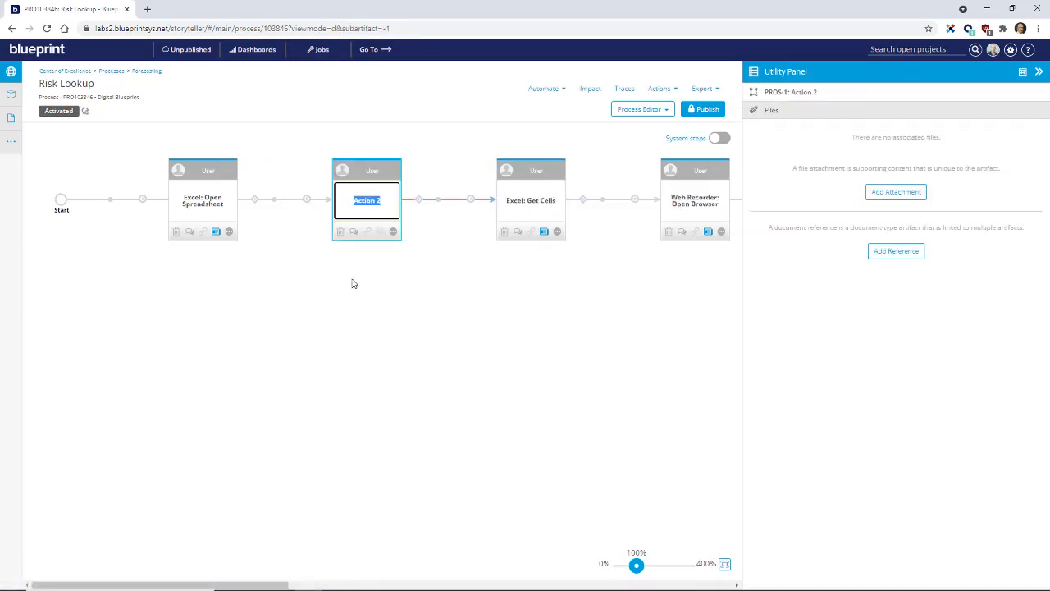
type("delete cell")
left_click(703, 111)
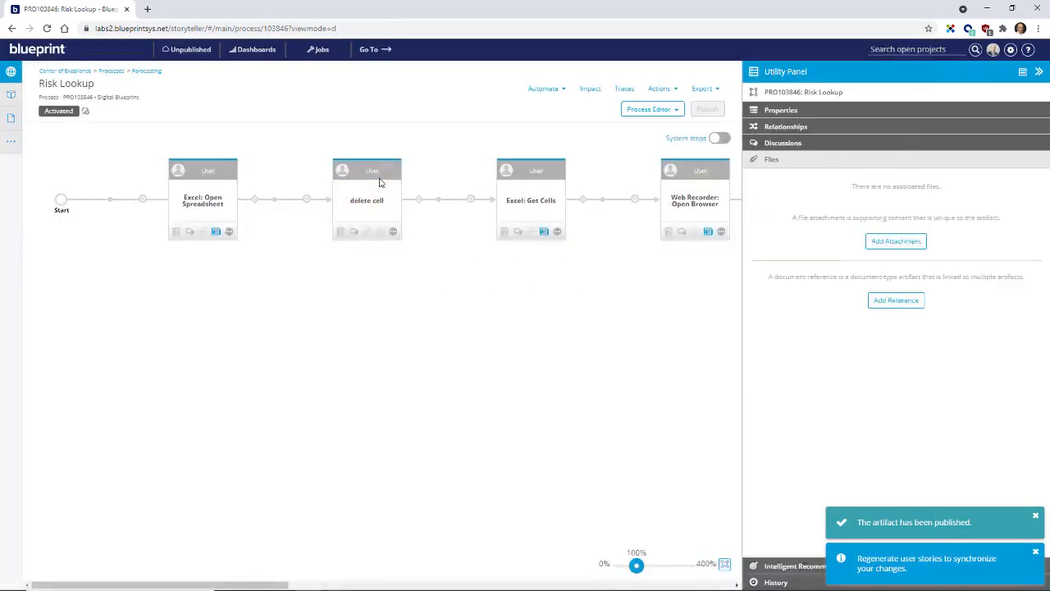
Step: Set the "delete cell" step's application to MS Excel and its action to DeleteCells
left_click(380, 183)
left_click(867, 156)
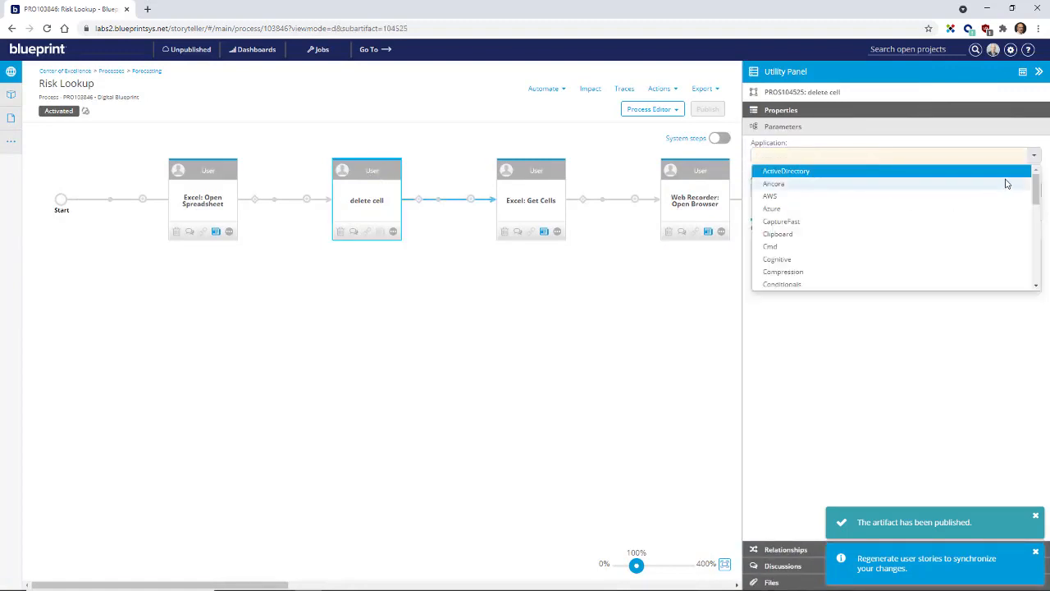
left_click_drag(1038, 188, 1037, 262)
scroll(1034, 250, "up", 10)
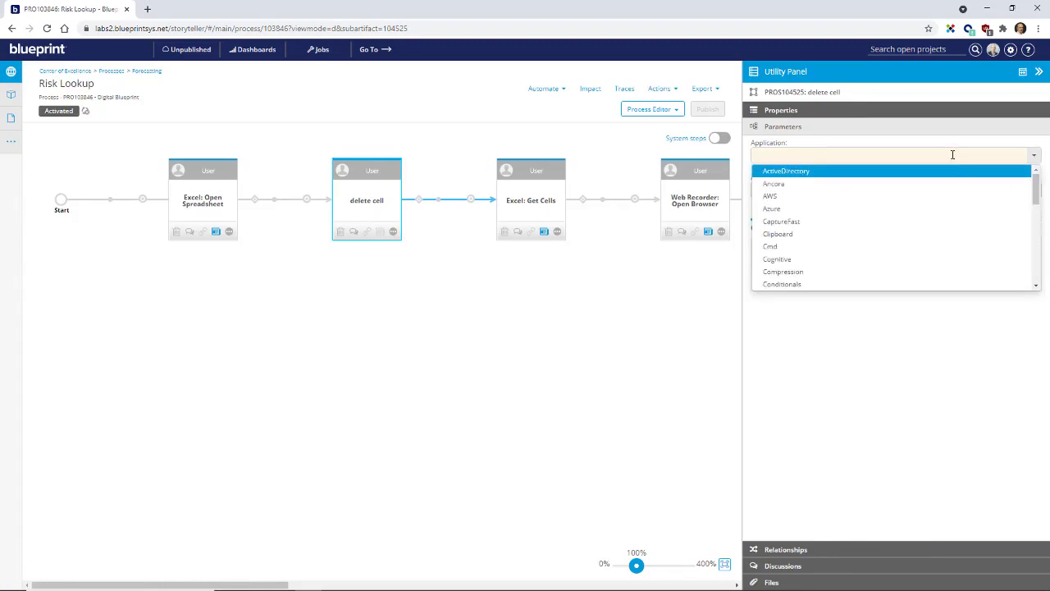
type("ex")
left_click(794, 173)
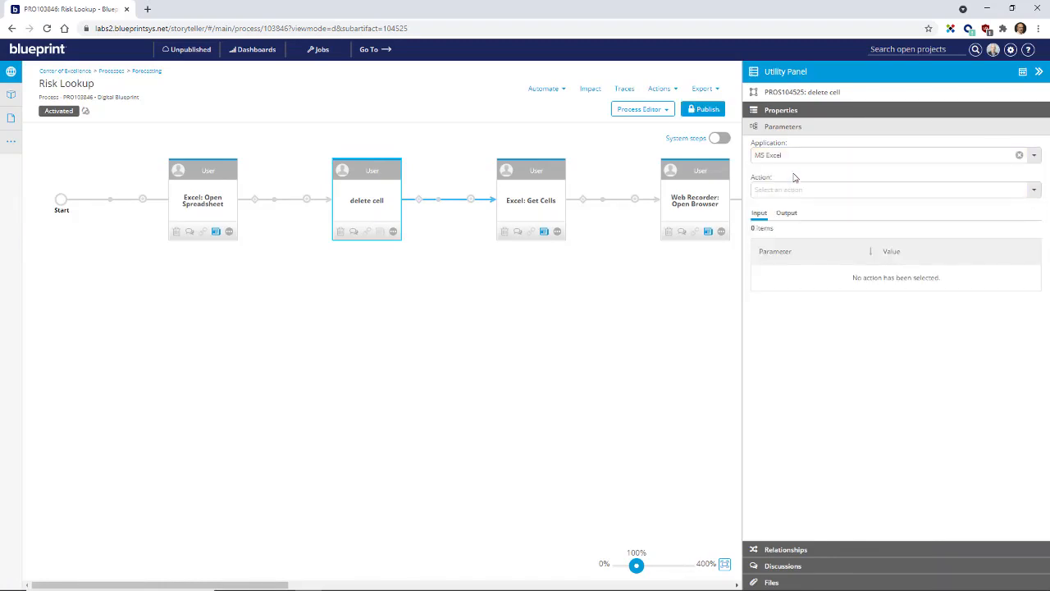
left_click(1034, 189)
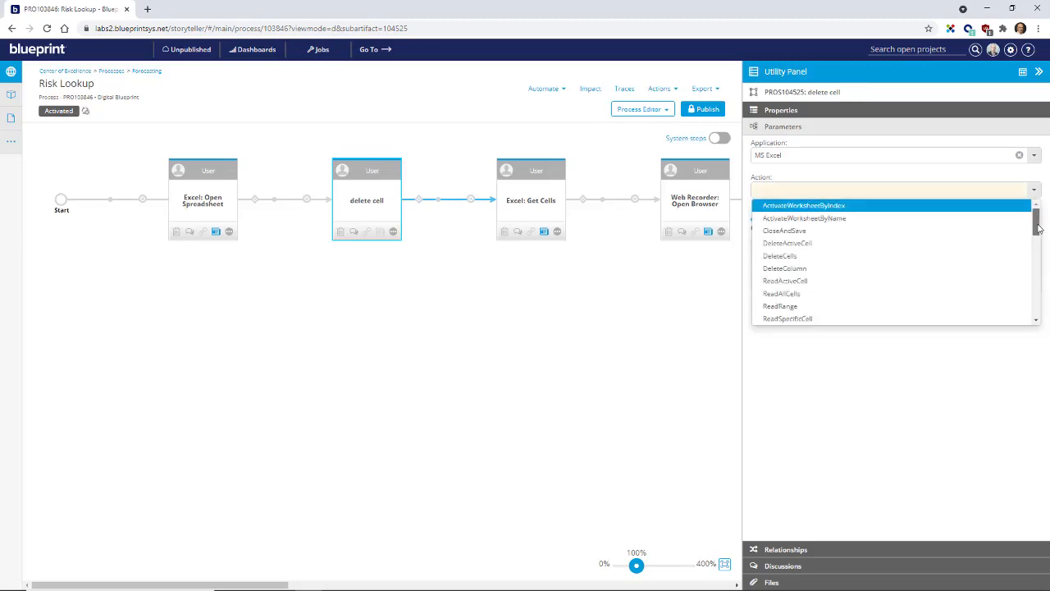
mouse_move(1038, 225)
left_mouse_down()
mouse_move(1039, 312)
mouse_move(1039, 215)
left_mouse_up()
left_click(780, 256)
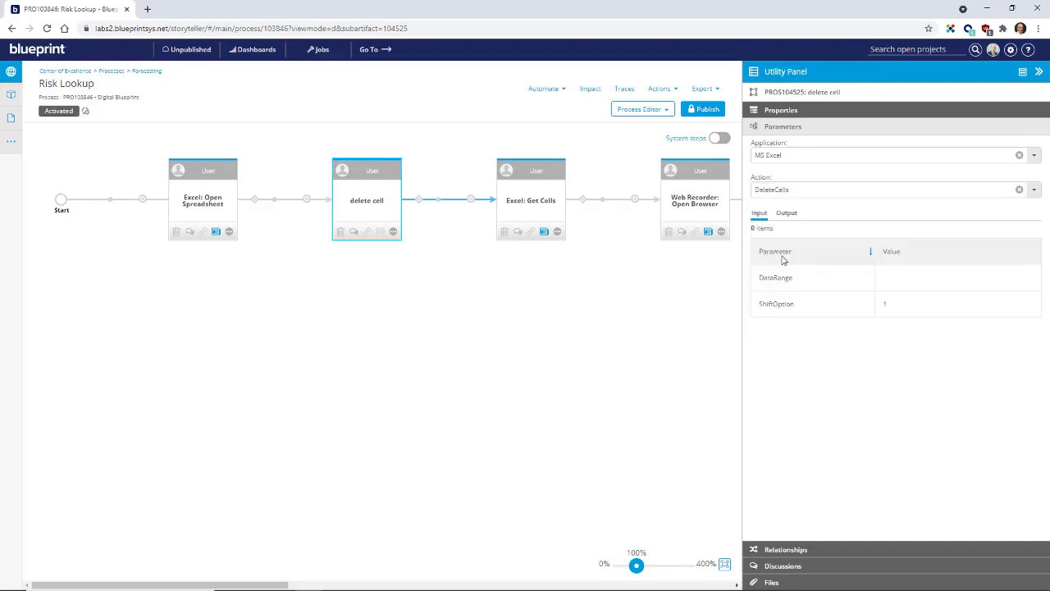
Step: Set the DeleteCells DataRange parameter to D:D, publish the process and collapse the parameter details
left_click(932, 284)
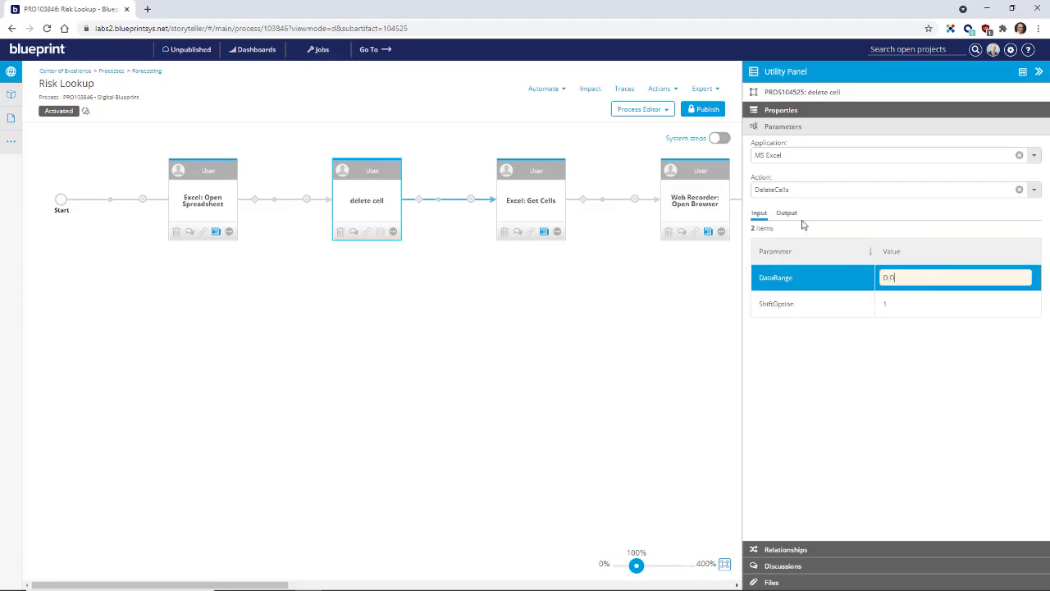
left_click(699, 109)
left_click(1037, 74)
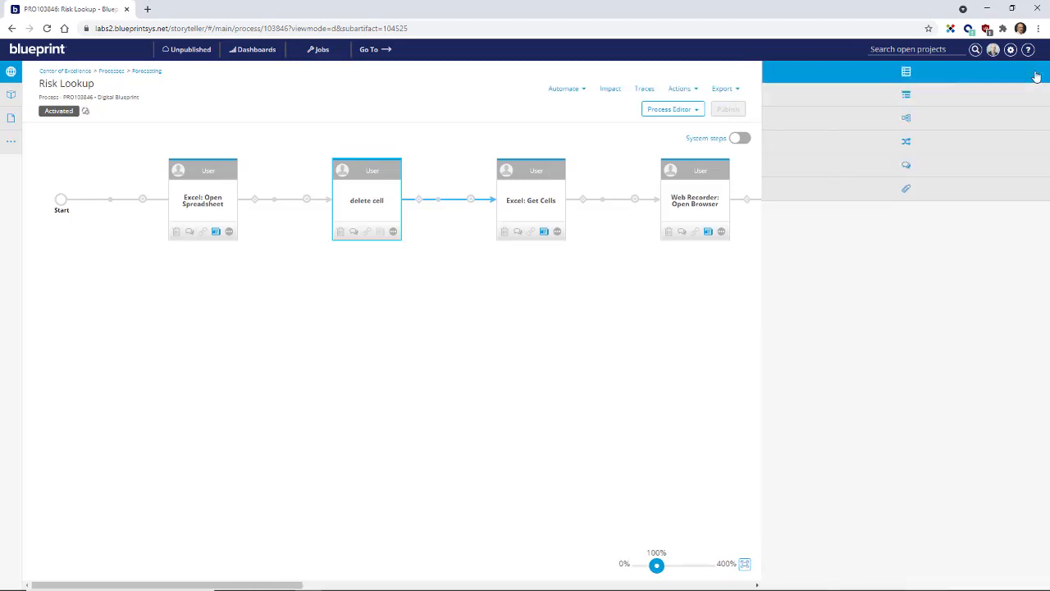
left_click(537, 365)
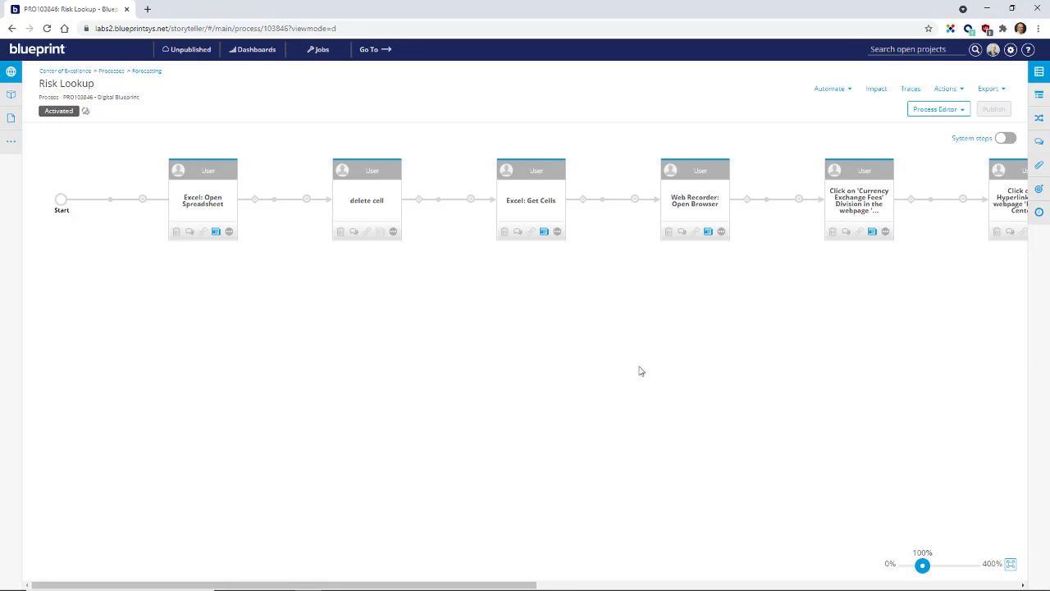
Step: Add traces from Risk Lookup to the intelligent recommendations RGO15424 (Retail Payment Instrument Specific Risk Management) and RGO13892 (Risk Assessment)
left_click(1001, 218)
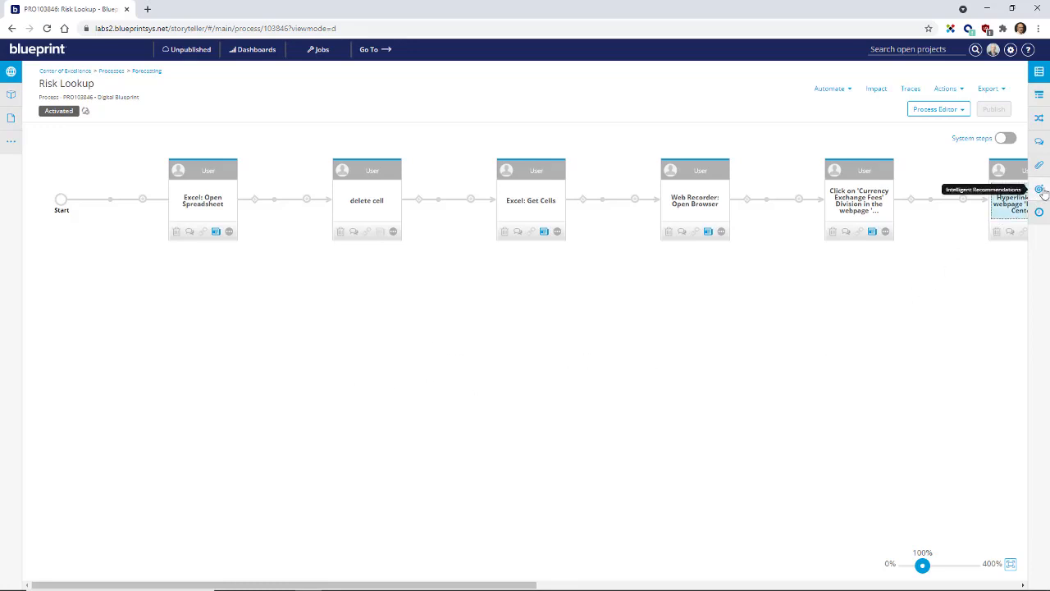
left_click(1041, 190)
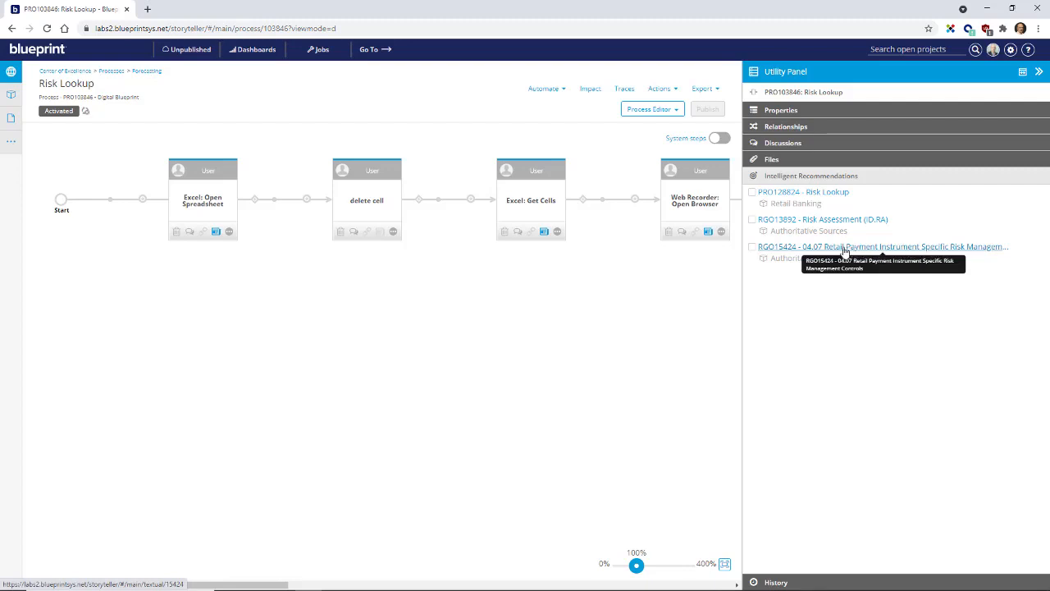
left_click(753, 249)
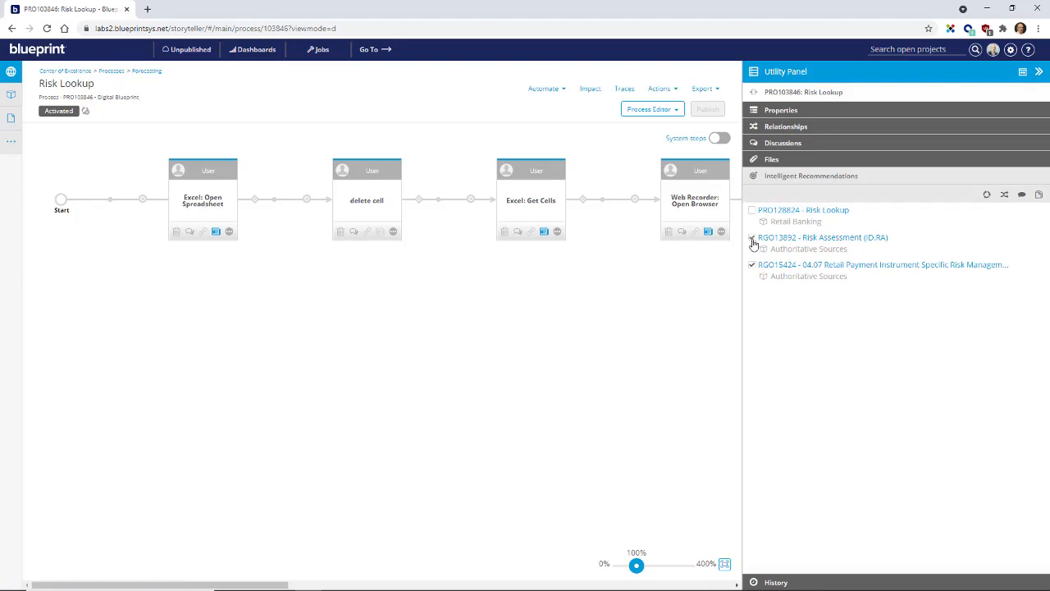
left_click(1004, 194)
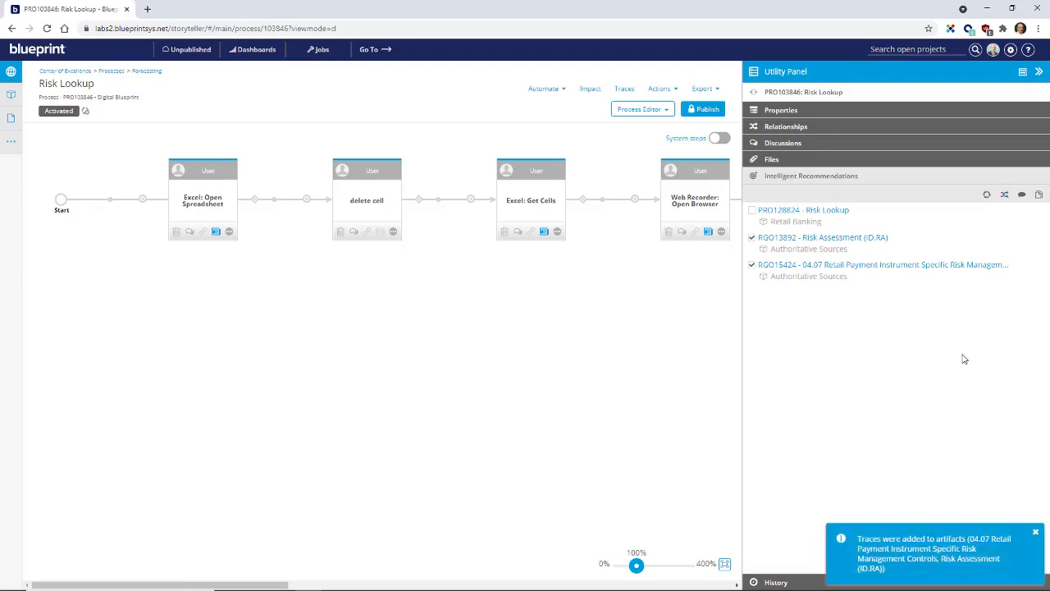
Step: Show the details of the RGO15424 trace among the Risk Lookup relationships and publish the process
left_click(822, 128)
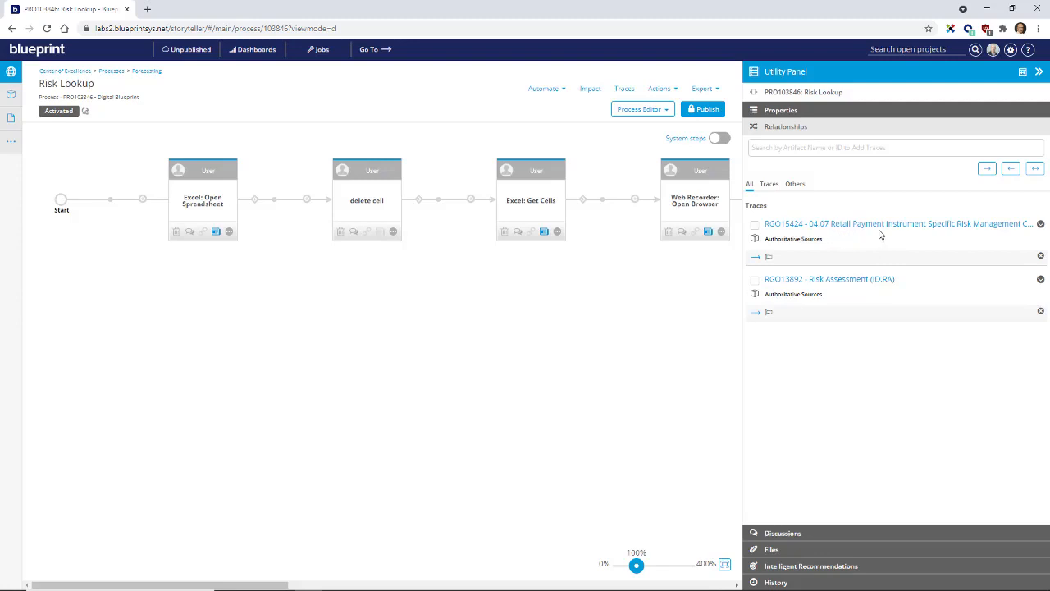
left_click(1040, 224)
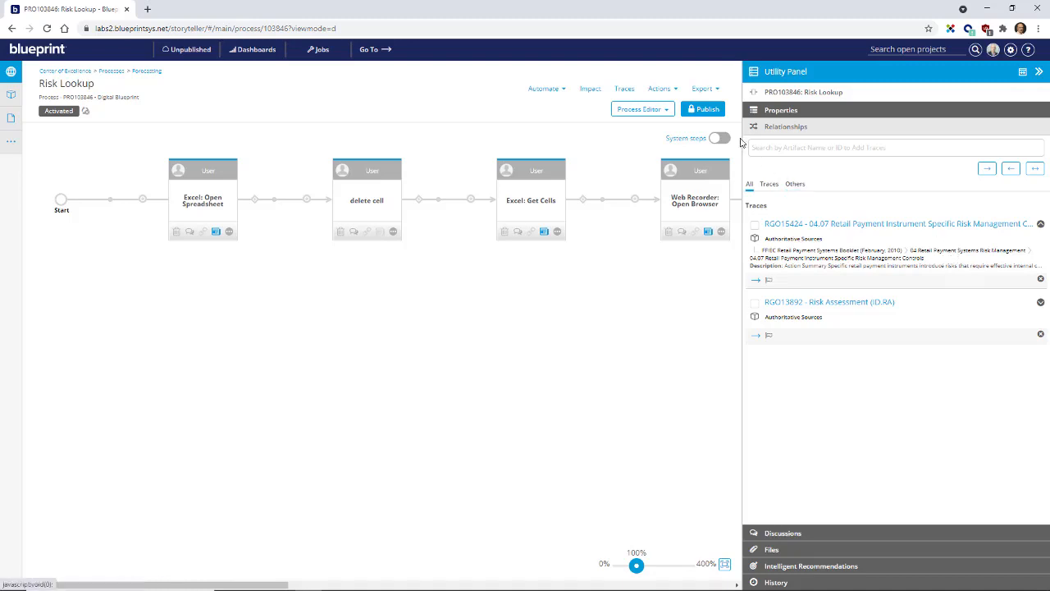
left_click(699, 109)
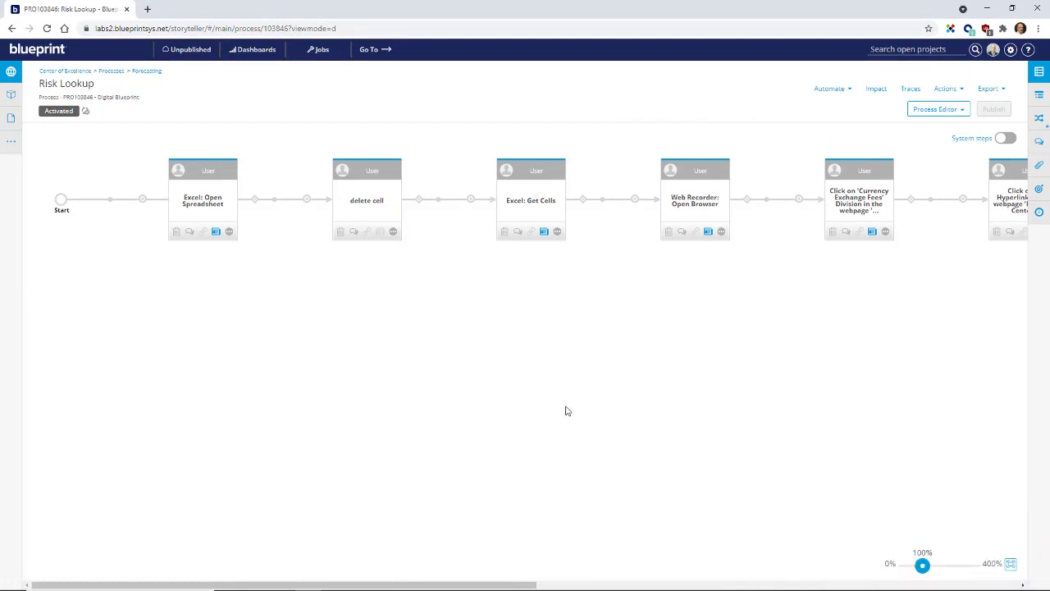
Step: Show the system steps of the Risk Lookup process and generate its user stories, publishing the process as part of generation
left_click(1006, 138)
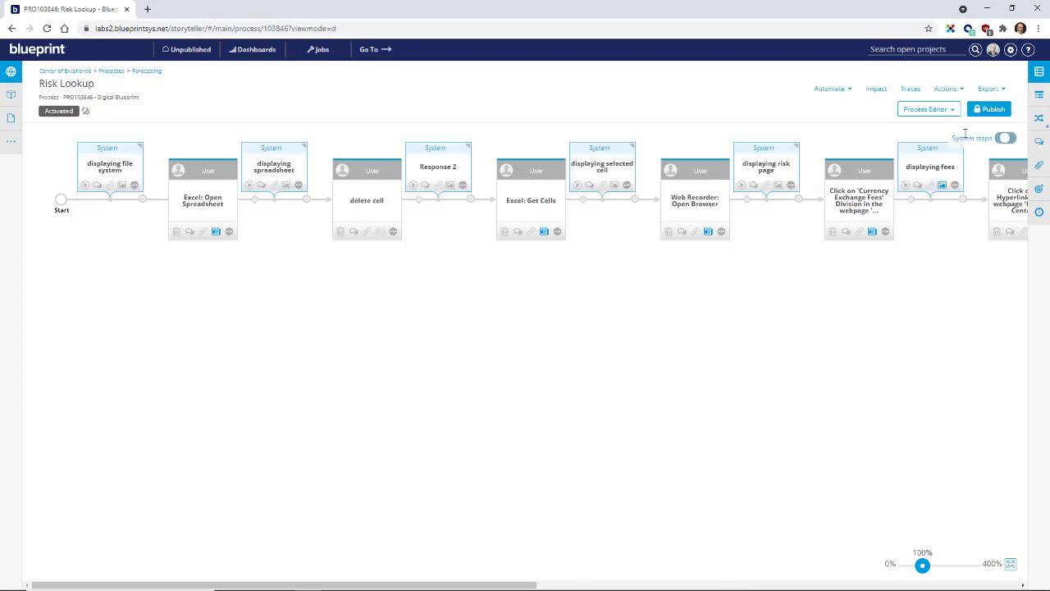
left_click(831, 89)
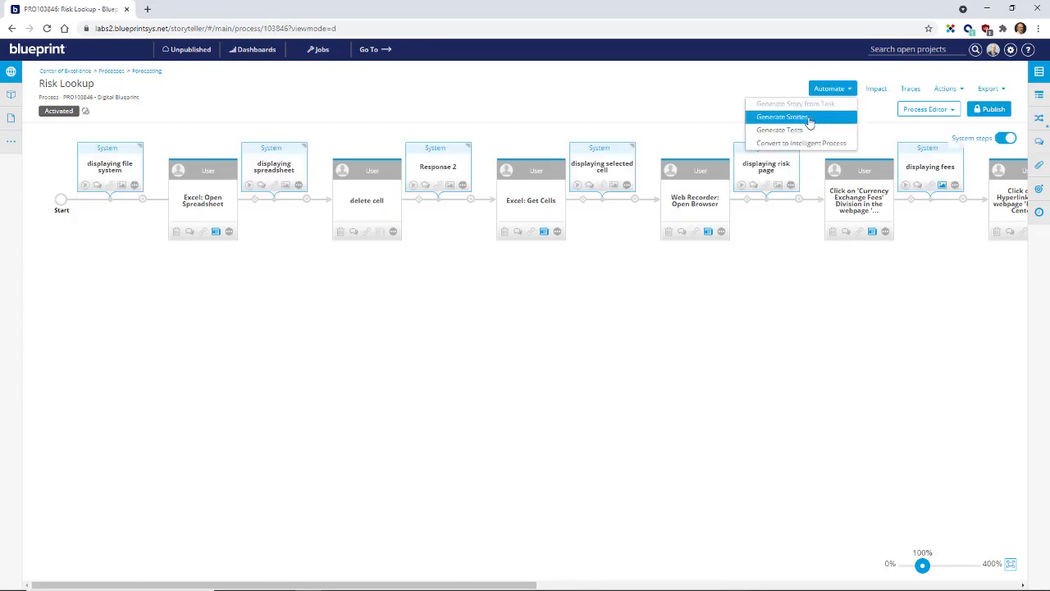
left_click(782, 112)
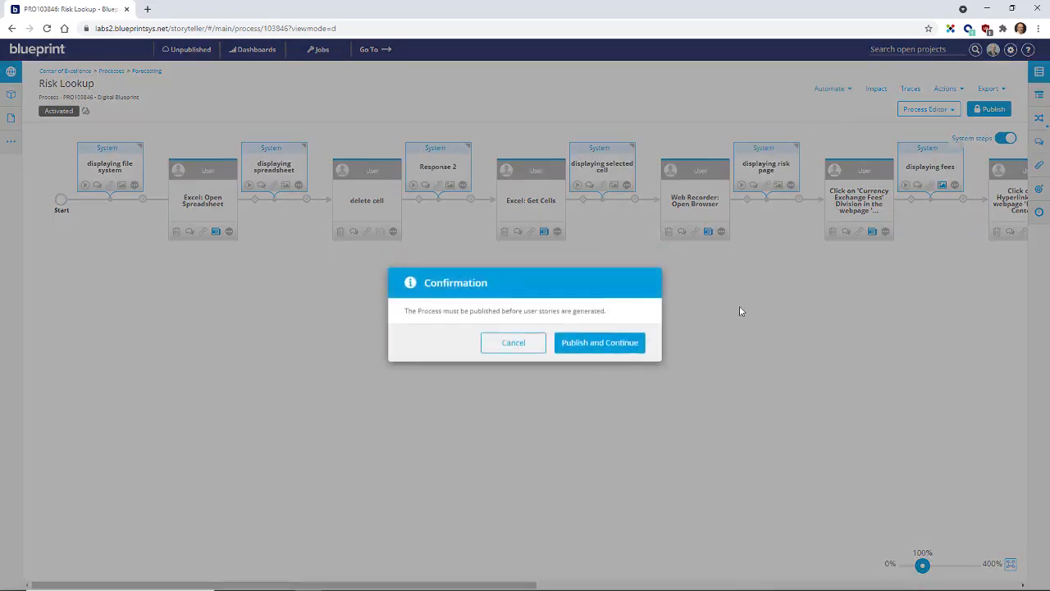
left_click(592, 350)
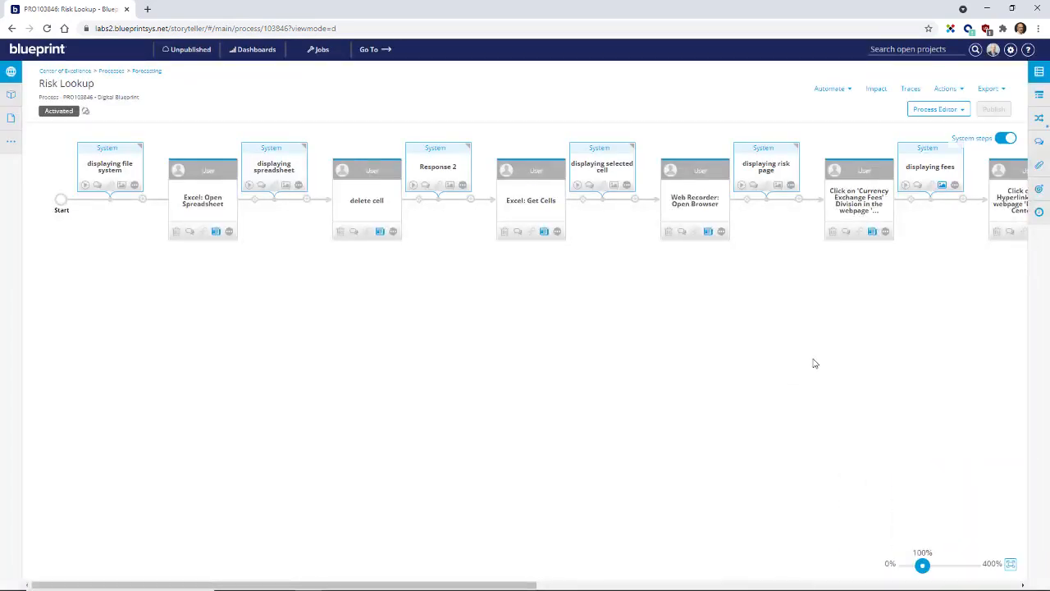
Step: Examine the user story, acceptance criteria and Given and Then screenshots of the Expense Center hyperlink task between "displaying fees" and "displaying transaction date"
scroll(815, 363, "right", 5)
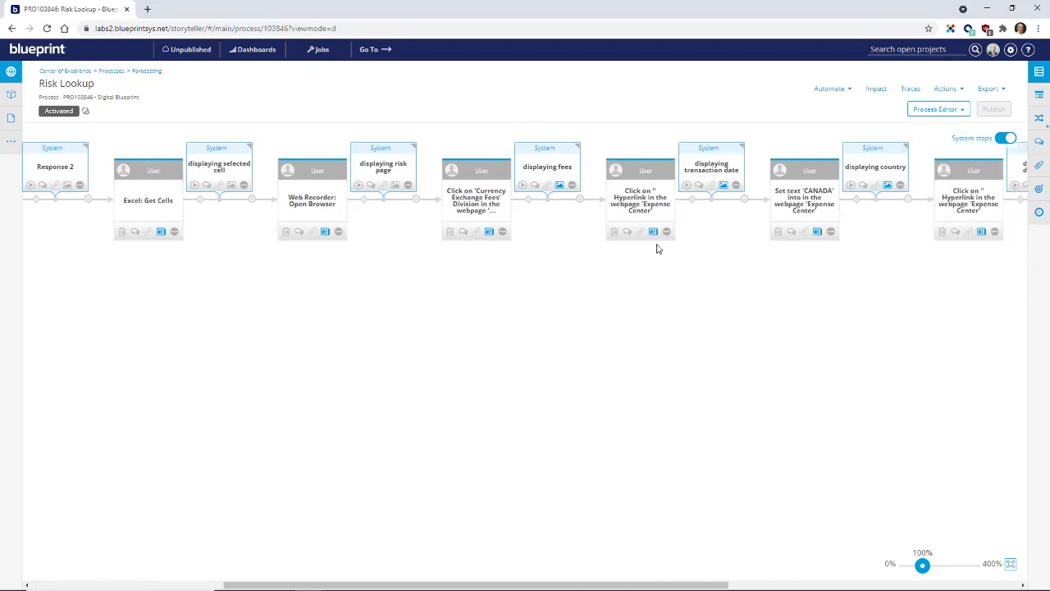
left_click(653, 231)
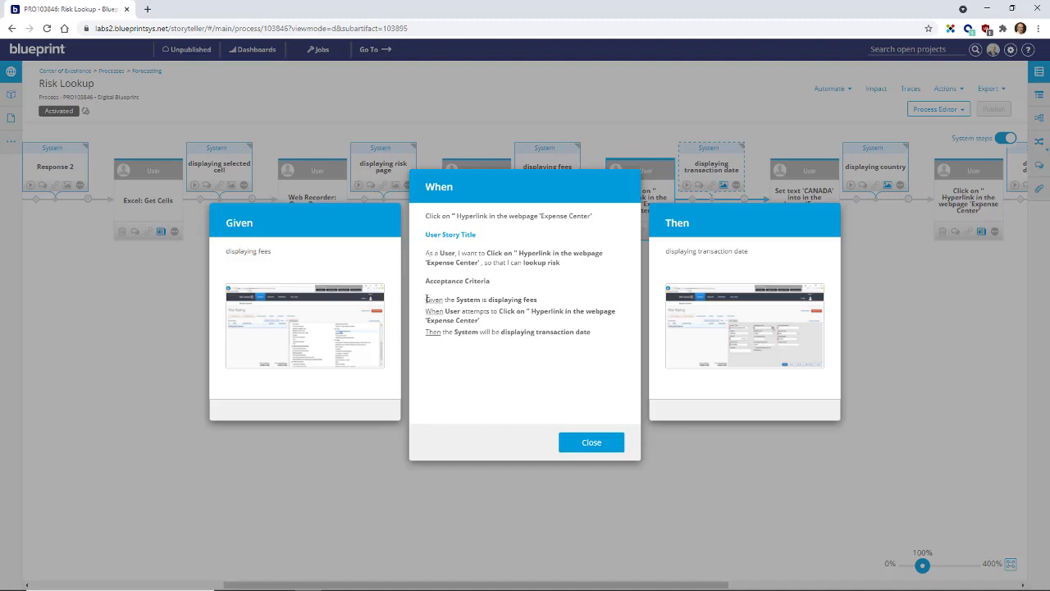
left_click_drag(426, 301, 598, 333)
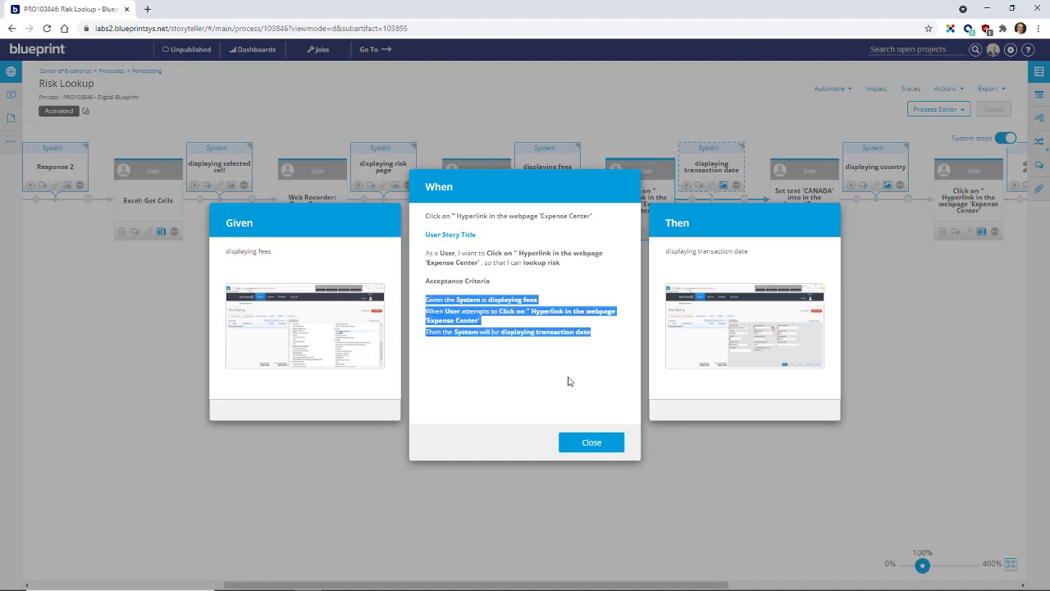
left_click(502, 368)
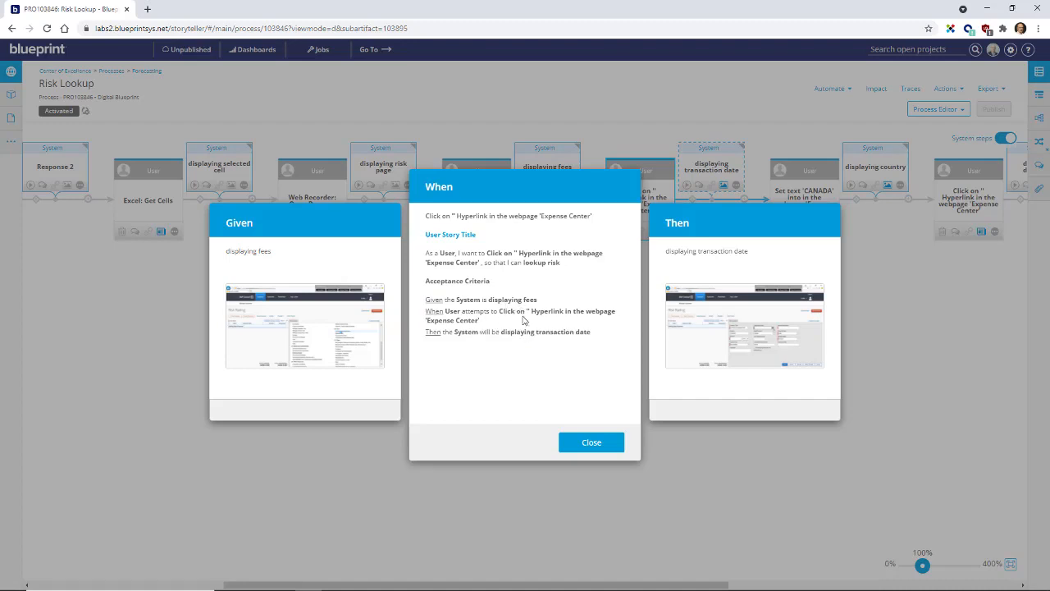
left_click(359, 355)
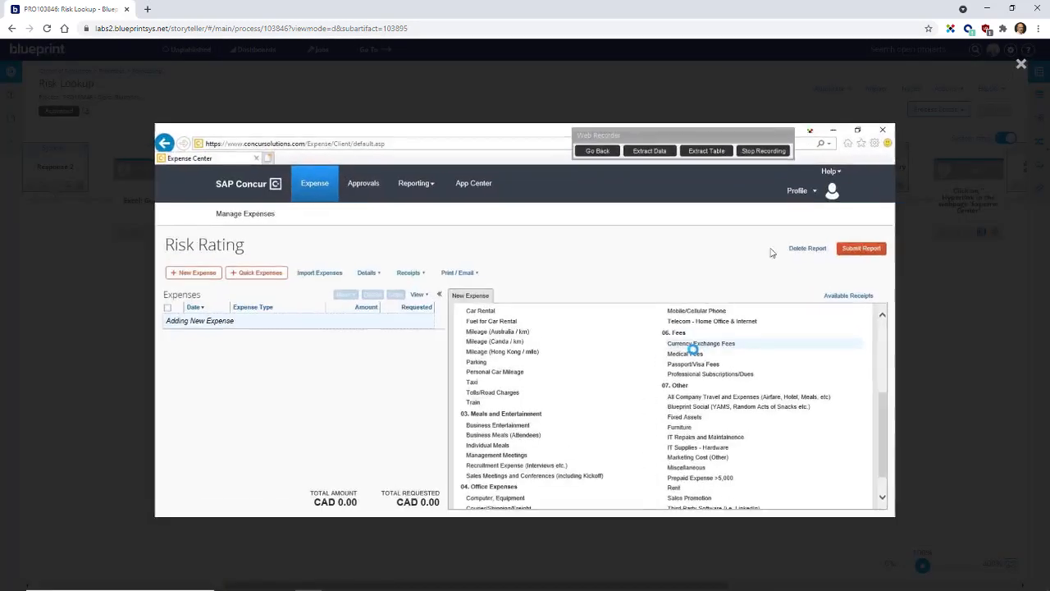
left_click(1022, 64)
left_click(745, 350)
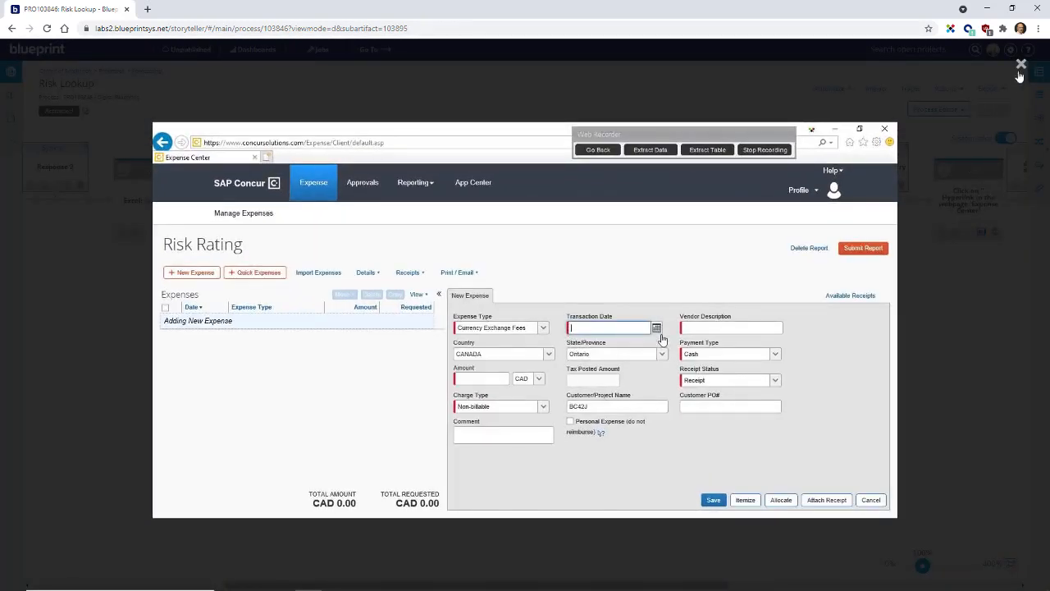
left_click(1020, 72)
left_click(609, 444)
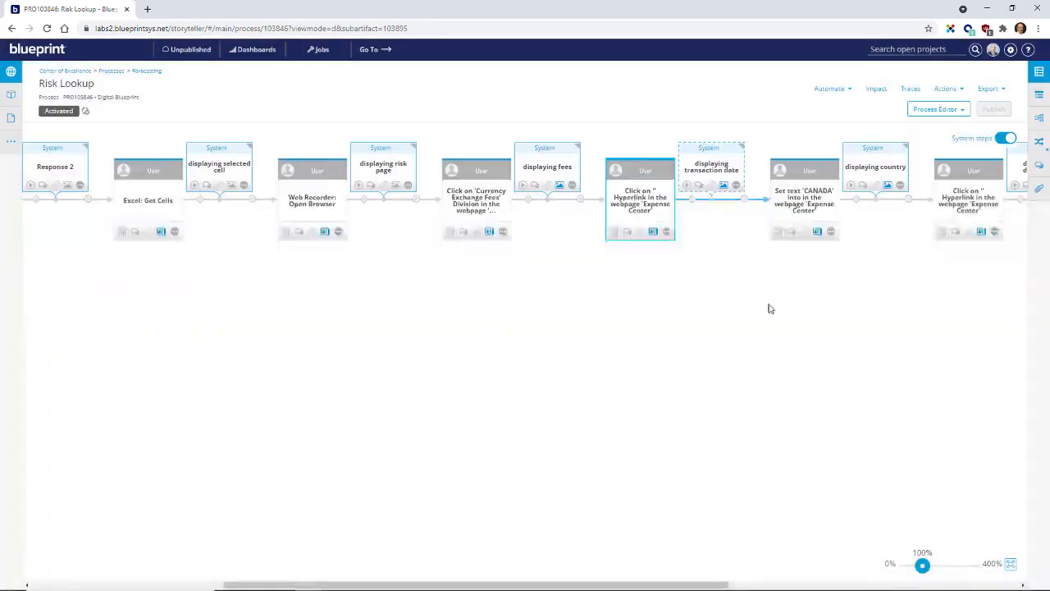
Step: View the list of Risk Lookup's descendent user stories and return to the process editor
left_click(933, 109)
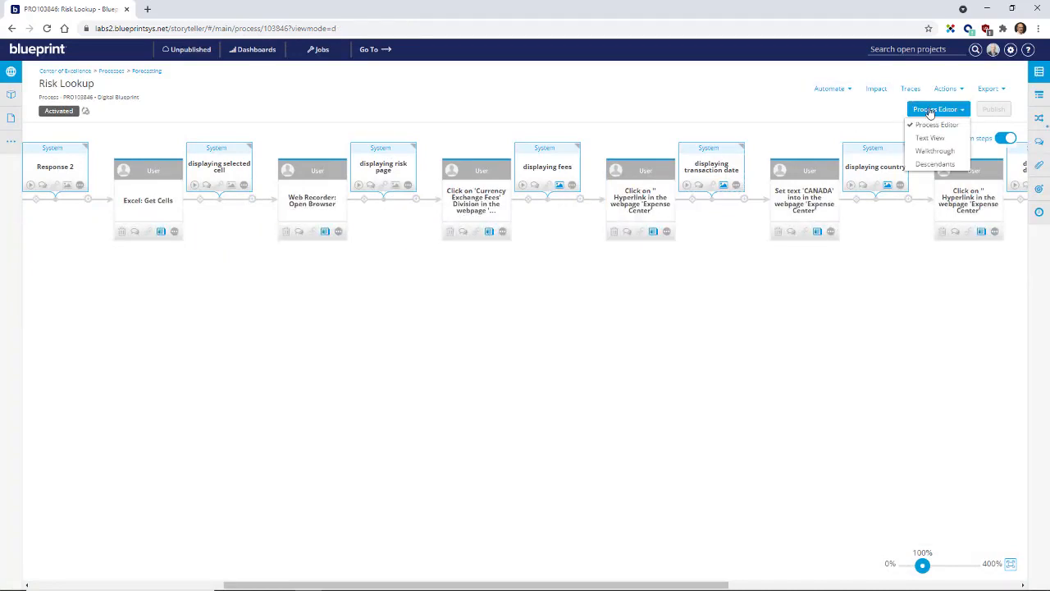
left_click(935, 163)
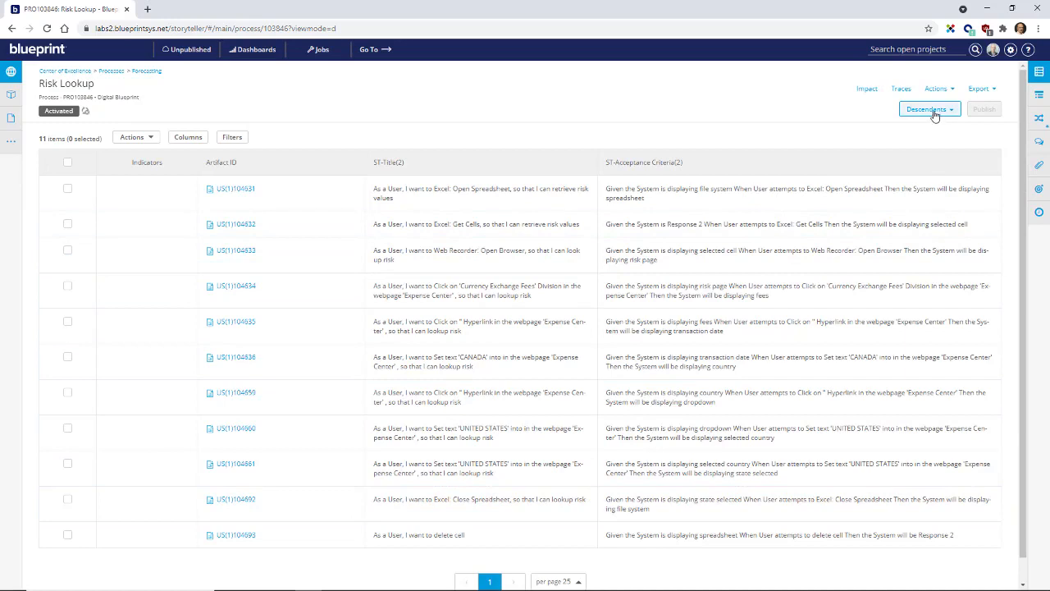
left_click(934, 110)
left_click(930, 123)
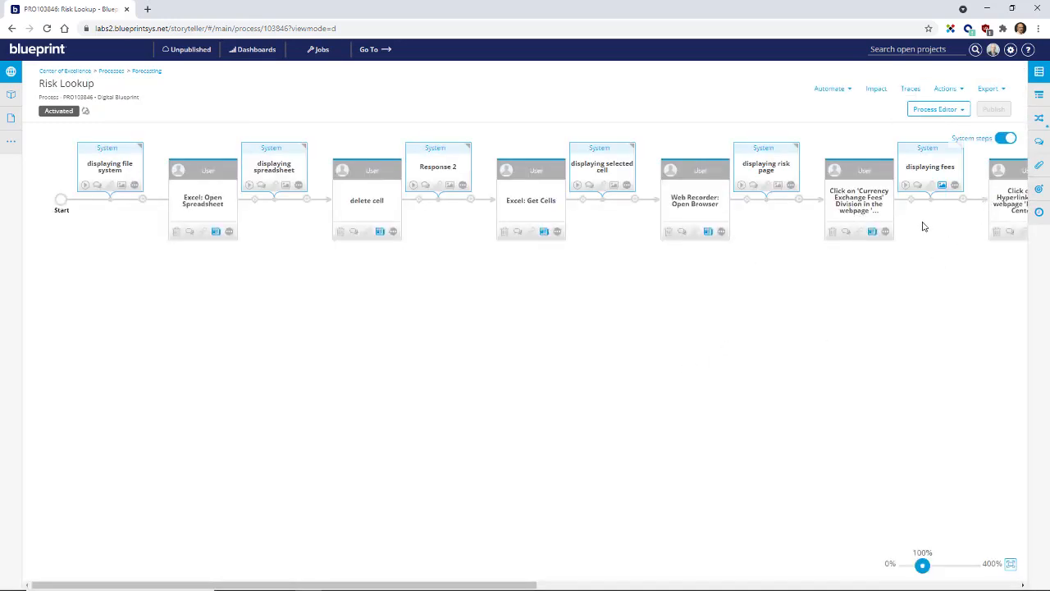
Step: Generate tests for the Risk Lookup process and switch to the TestPlan.csv test plan in Excel
left_click(850, 90)
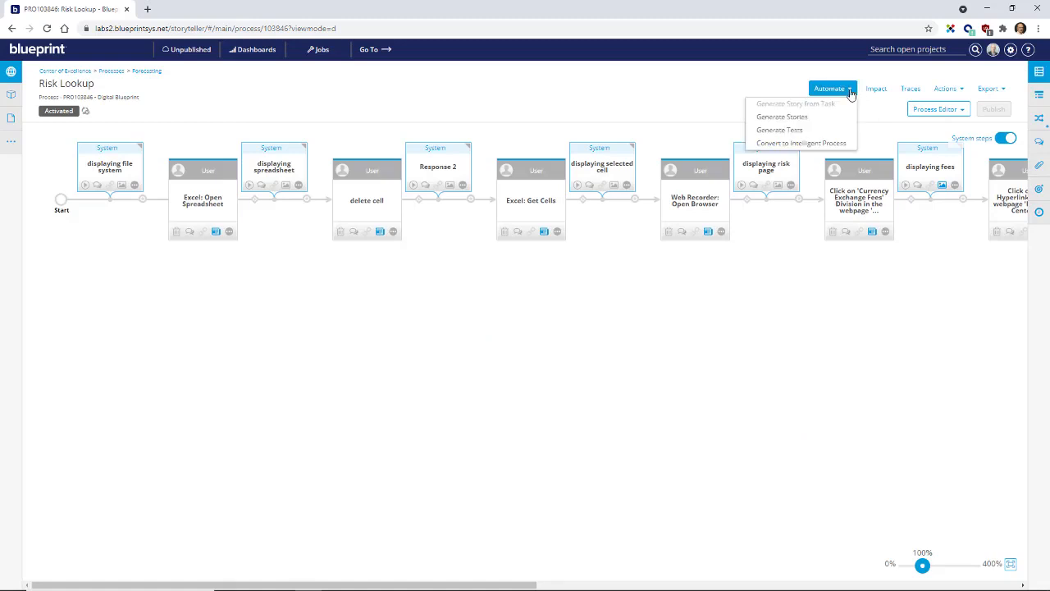
left_click(795, 133)
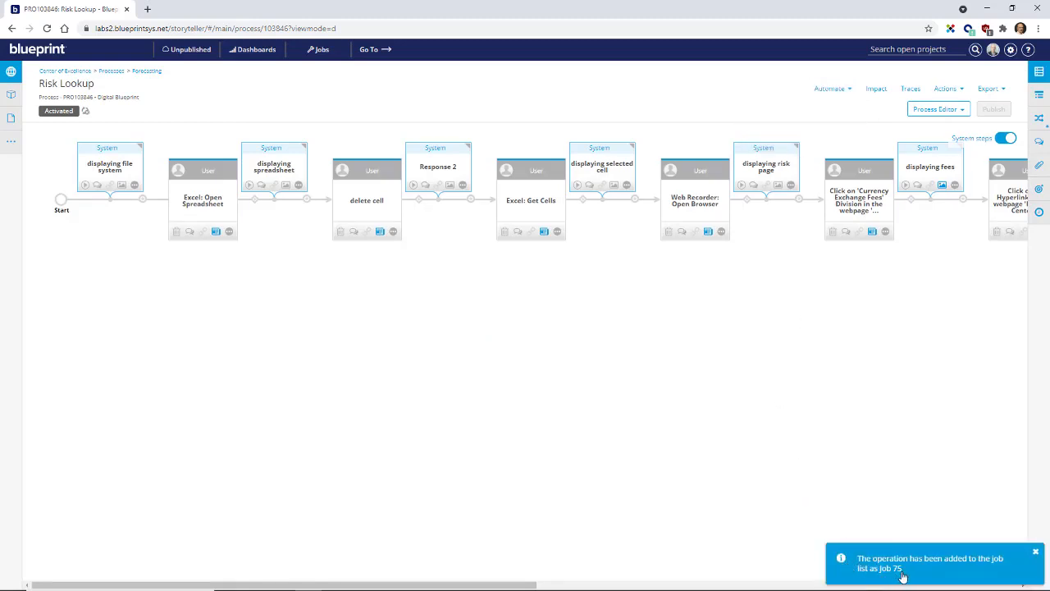
key("alt+Tab")
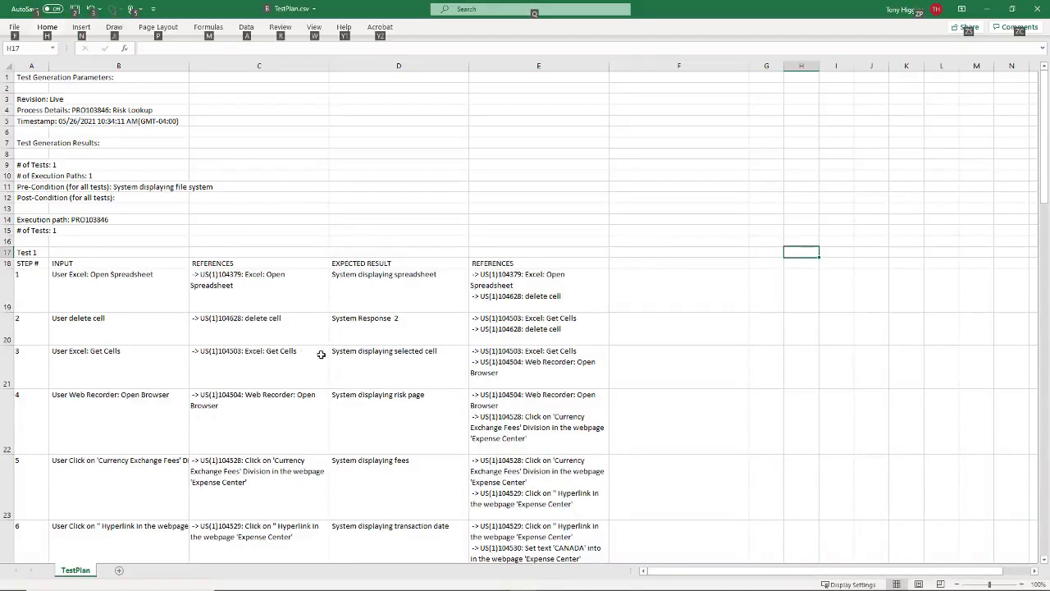
Step: Examine the inputs and expected results of the Test 1 steps in the test plan, and return to Blueprint
scroll(190, 323, "down", 2)
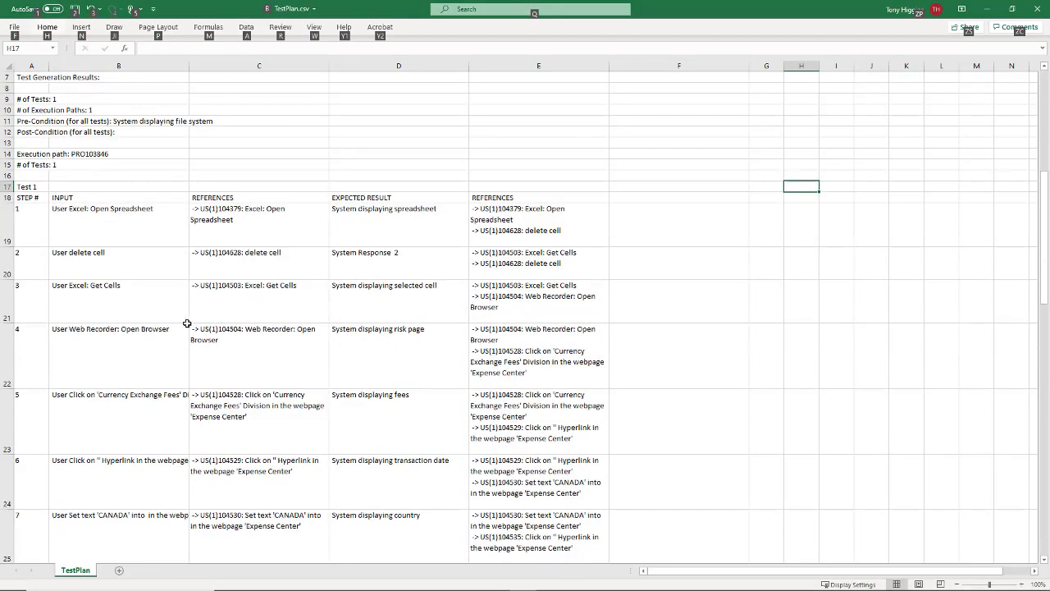
left_click(127, 231)
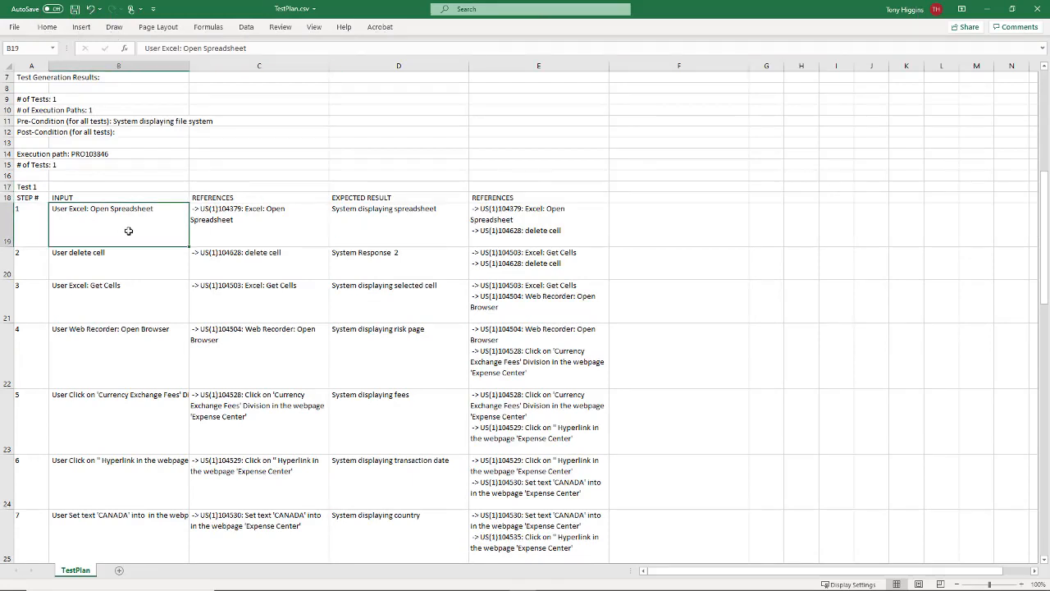
key("Right")
key("Right")
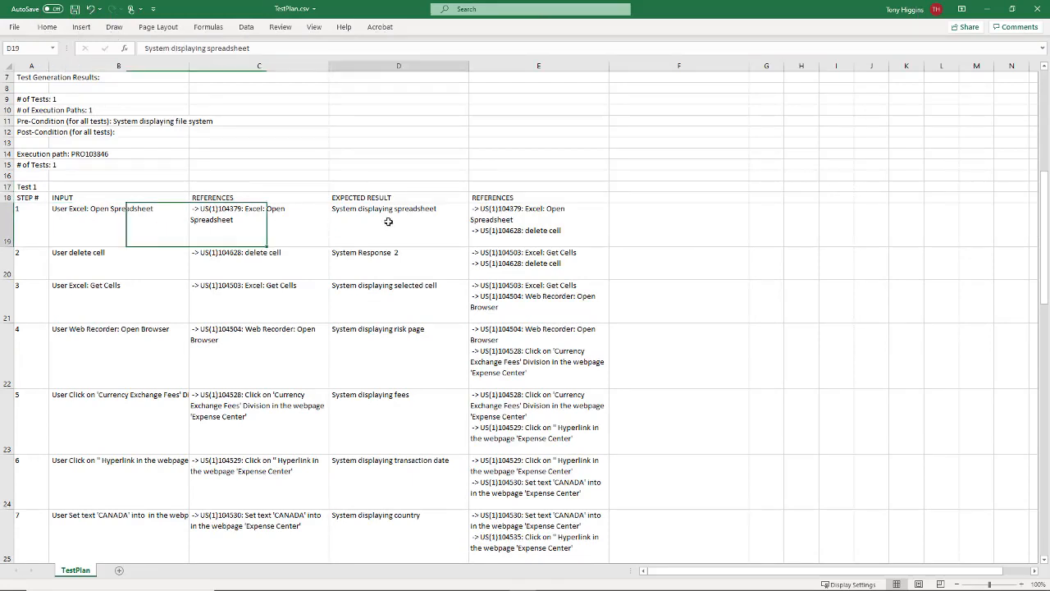
left_click(156, 274)
left_click(365, 407)
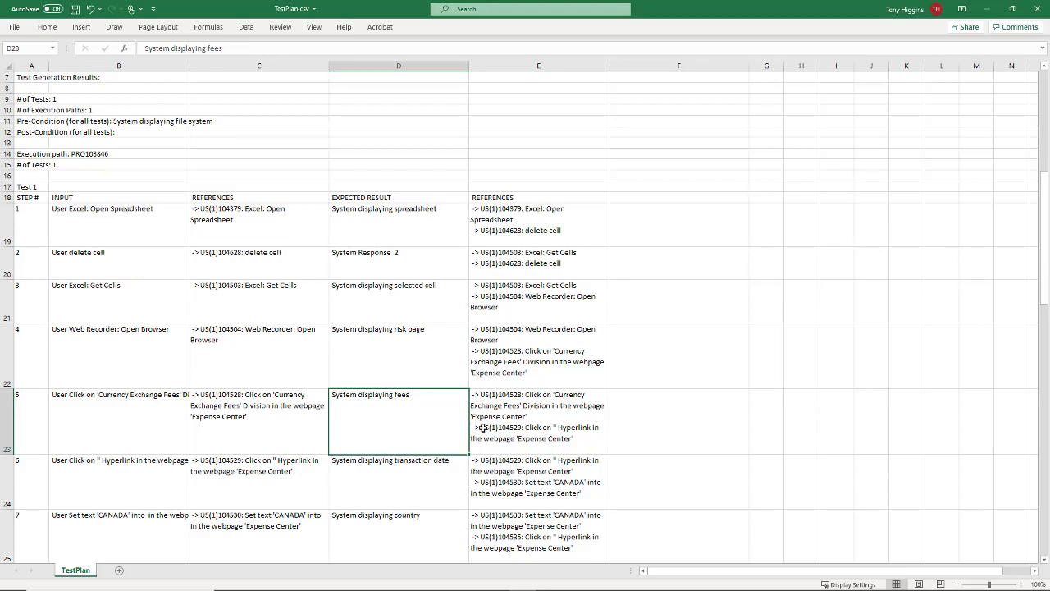
left_click(990, 11)
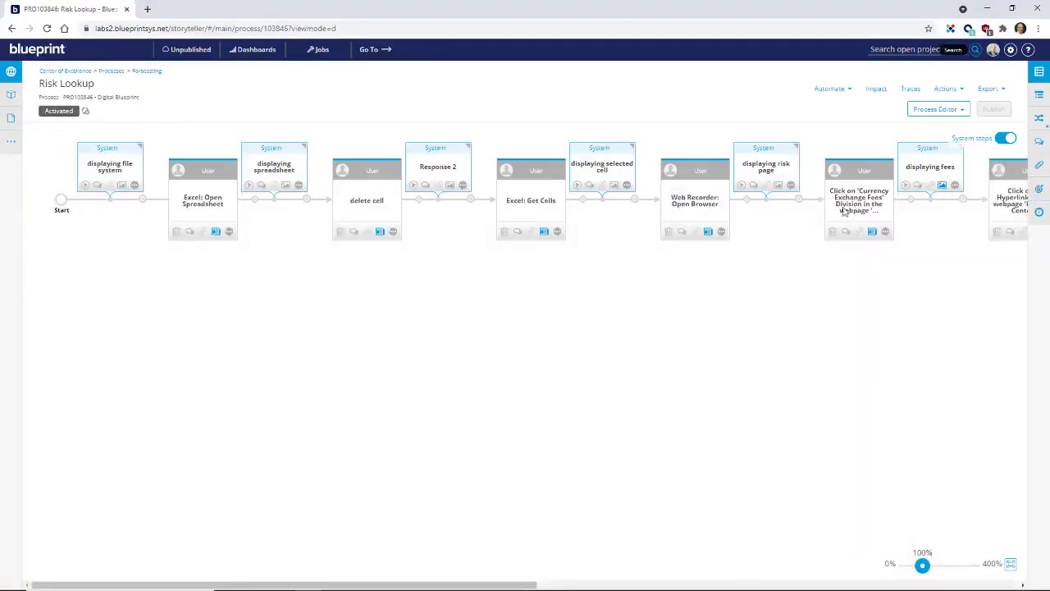
Step: Open the process's export options, switch to Power Automate, launch the desktop flow "PRO155006 - AAv11-Risk Lookup" for editing and dismiss the launch dialog
left_click(1001, 91)
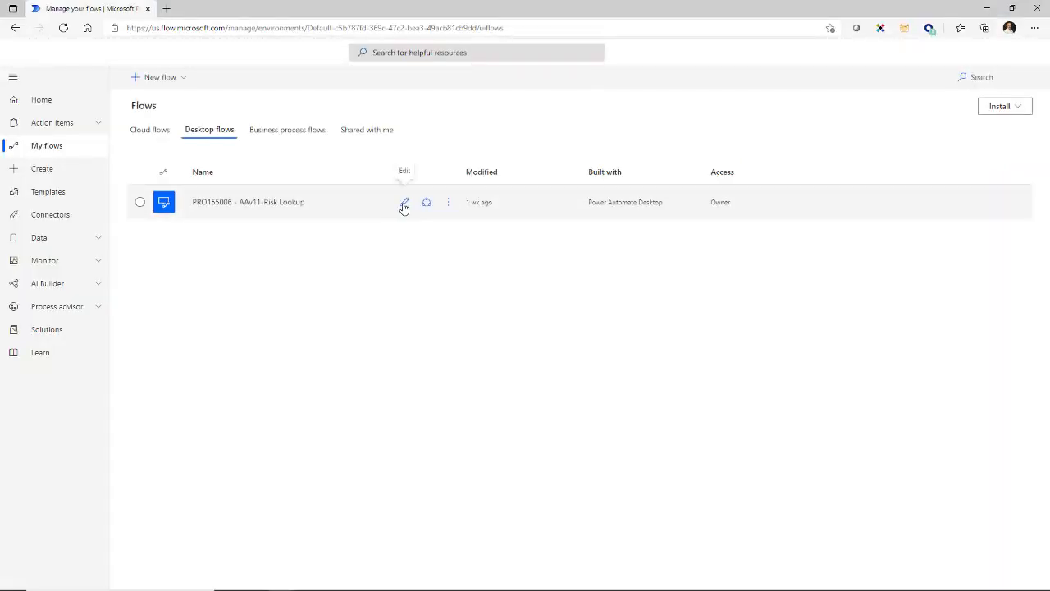
left_click(402, 205)
left_click(555, 412)
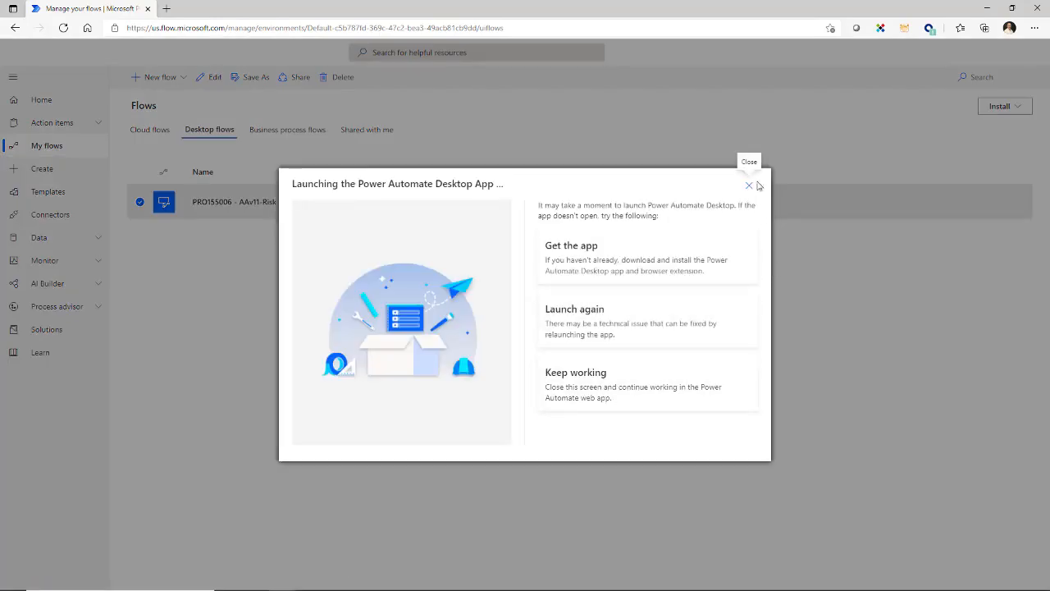
left_click(750, 187)
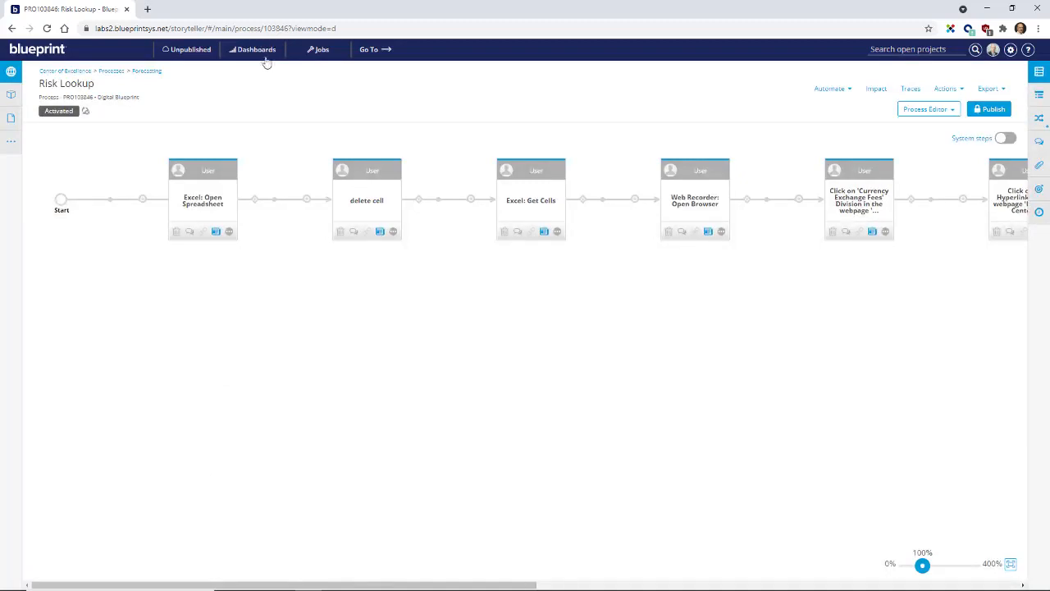
Step: Filter the changes dashboard to Regulation category and High severity, and open the impact analysis of 04.07 Retail Payment Instrument Specific Risk Management Controls
left_click(261, 54)
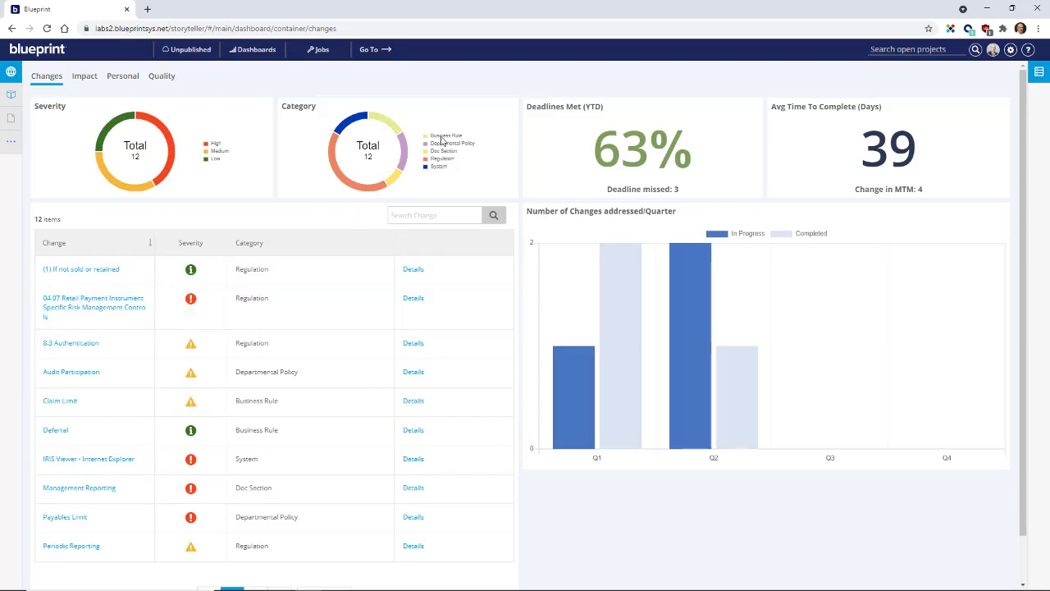
left_click(367, 191)
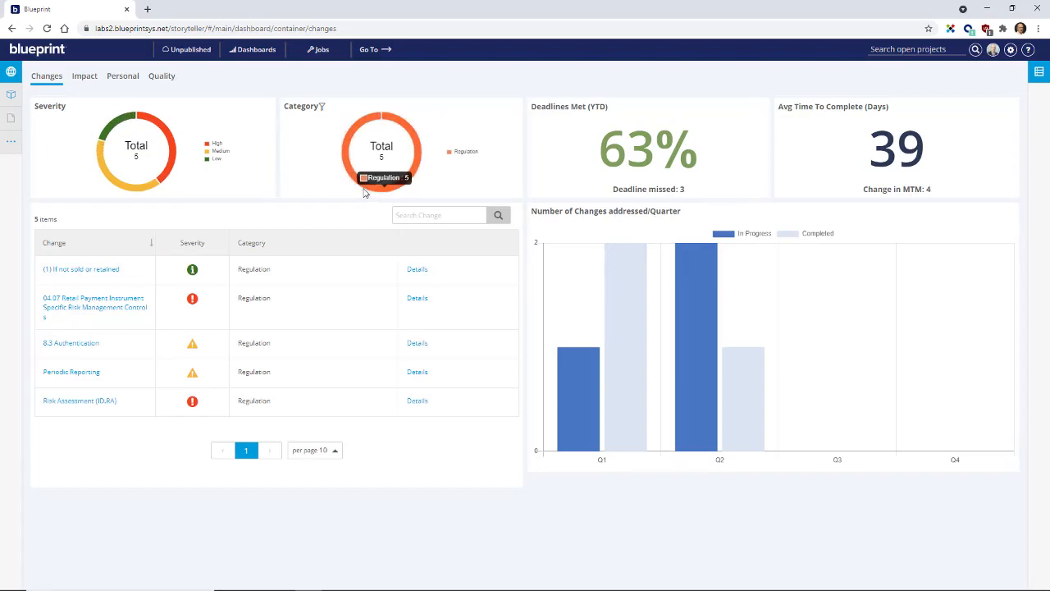
left_click(164, 131)
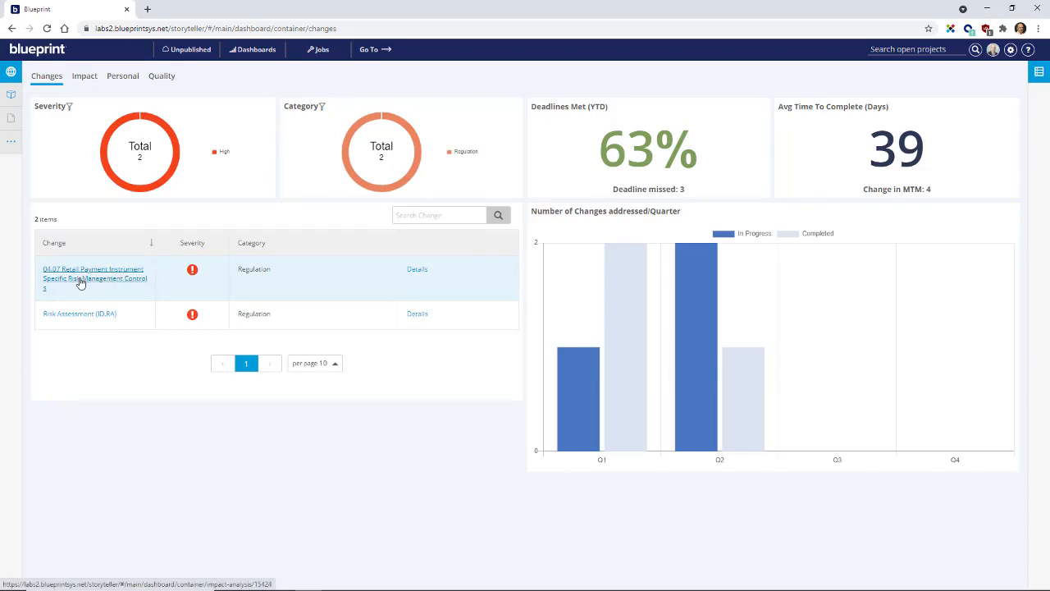
left_click(92, 279)
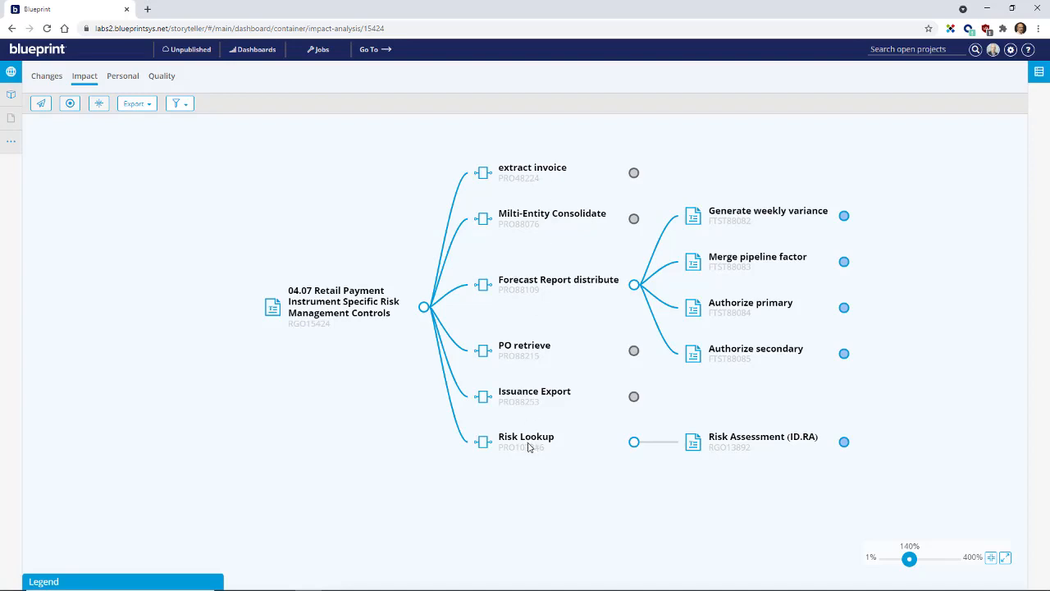
Step: View the alert form for the Retail Payment Instrument impact analysis and dismiss it without sending an alert
mouse_move(524, 443)
left_click(41, 104)
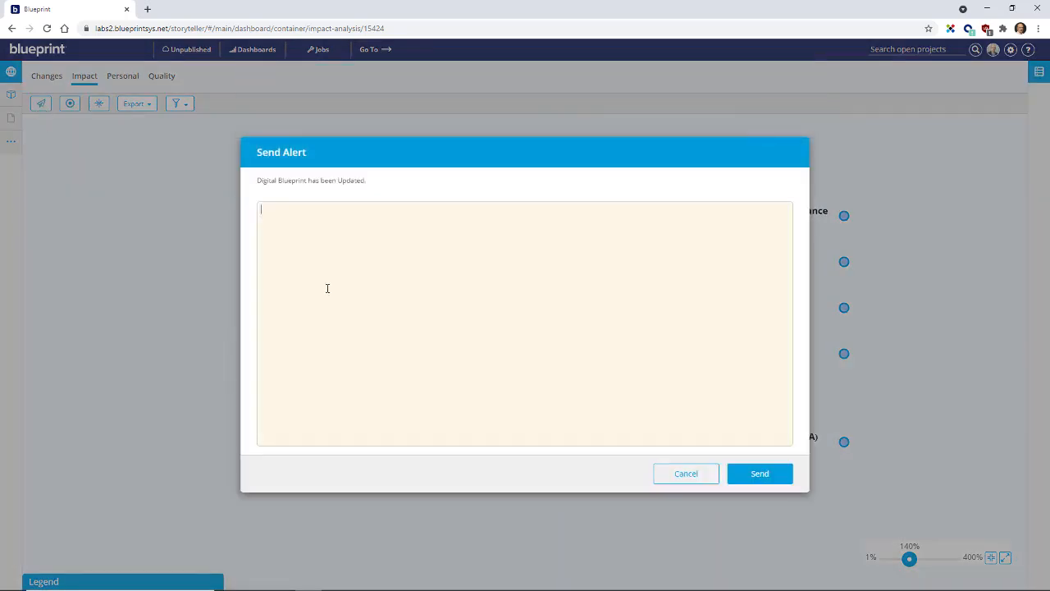
left_click(703, 483)
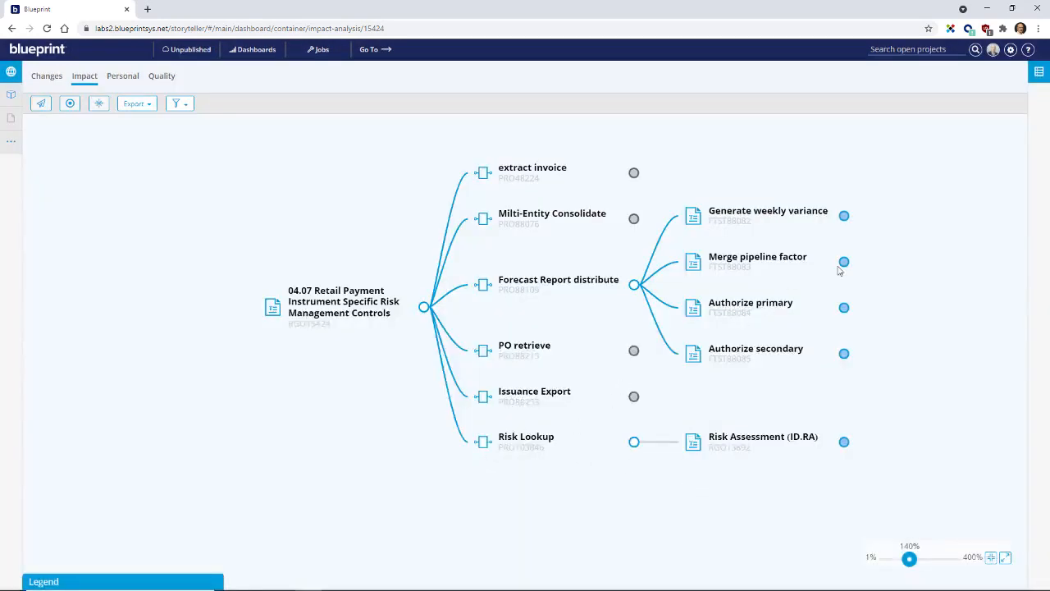